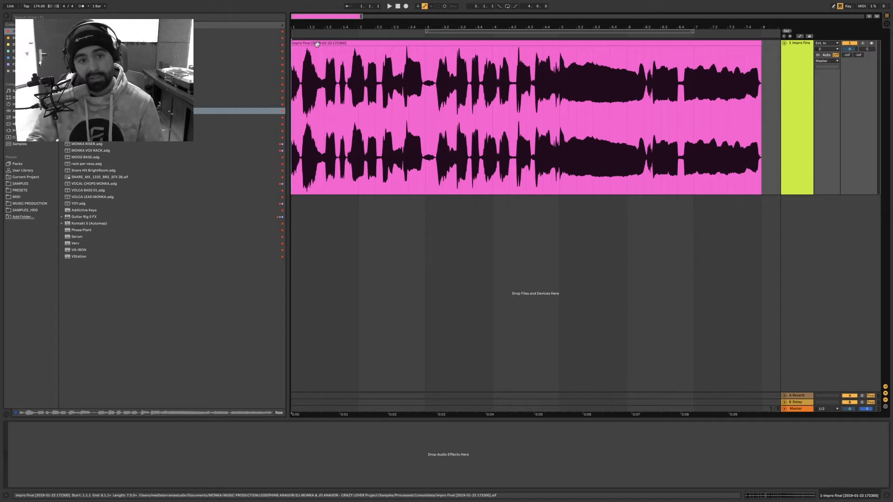
- Select the impro final vocal clip and play it back to hear the whole phrase
{"action": "key", "text": "super+a"}
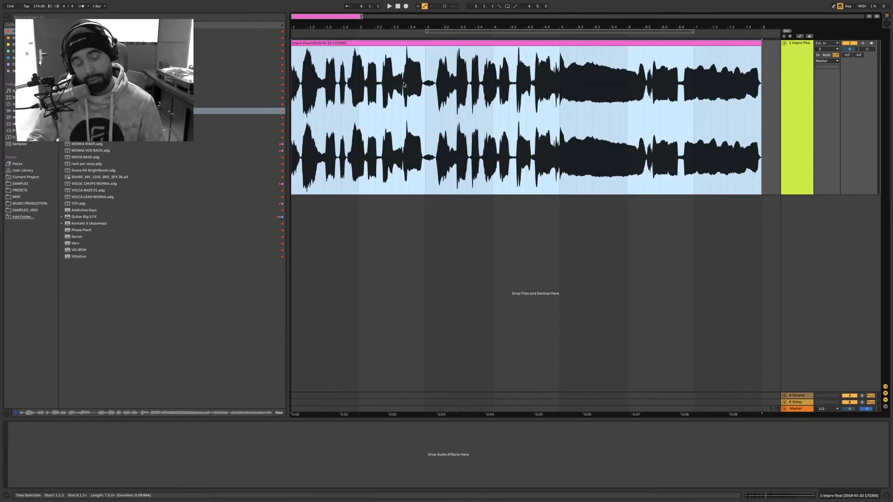
{"action": "key", "text": "space"}
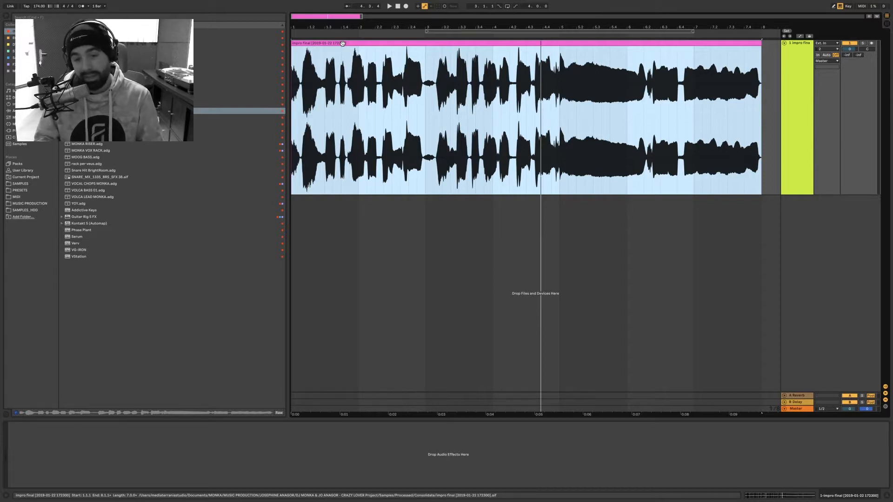
{"action": "left_click", "coordinate": [342, 44]}
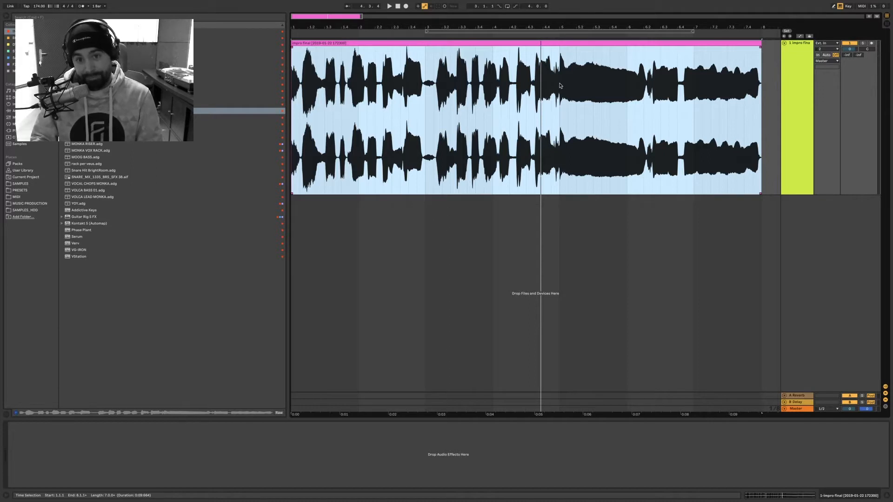
{"action": "left_click_drag", "start_coordinate": [300, 93], "coordinate": [292, 113]}
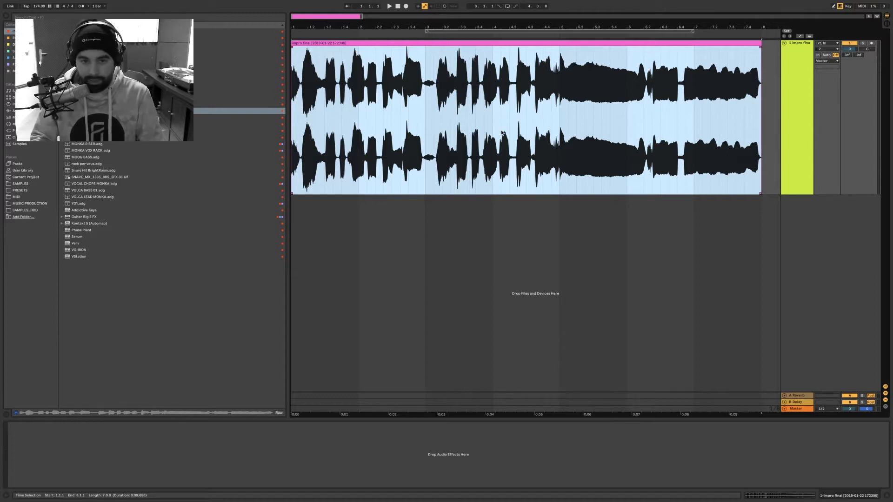
{"action": "left_click", "coordinate": [428, 107]}
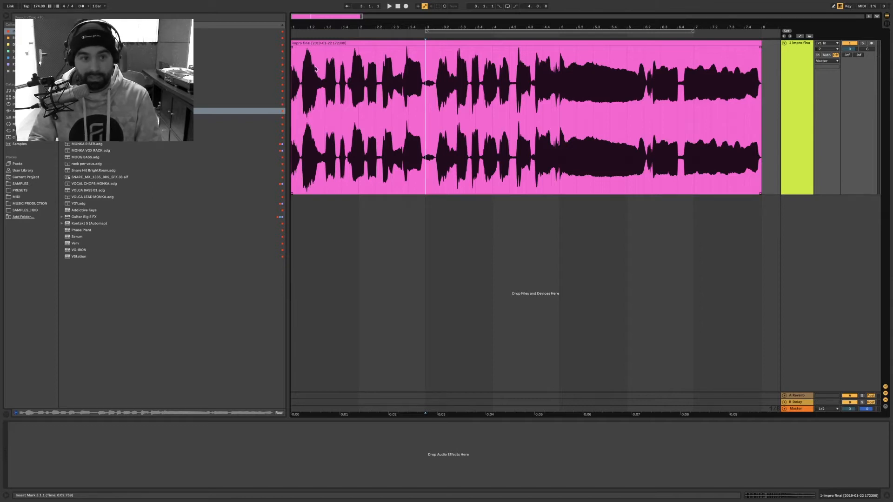
- Find Simpler among the instruments and add it on a new MIDI track below the vocal track
{"action": "left_click", "coordinate": [17, 44]}
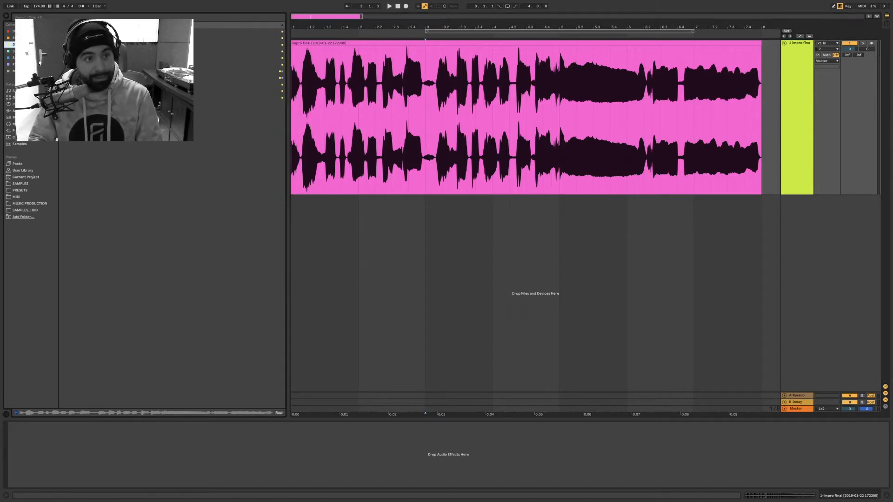
{"action": "left_click", "coordinate": [17, 111]}
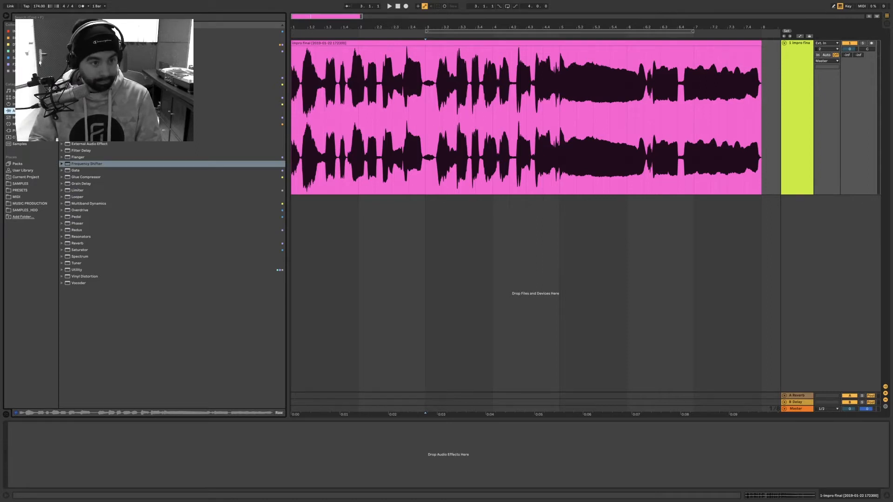
{"action": "left_click", "coordinate": [17, 117]}
{"action": "left_click", "coordinate": [16, 104]}
{"action": "left_click_drag", "start_coordinate": [88, 91], "coordinate": [395, 247]}
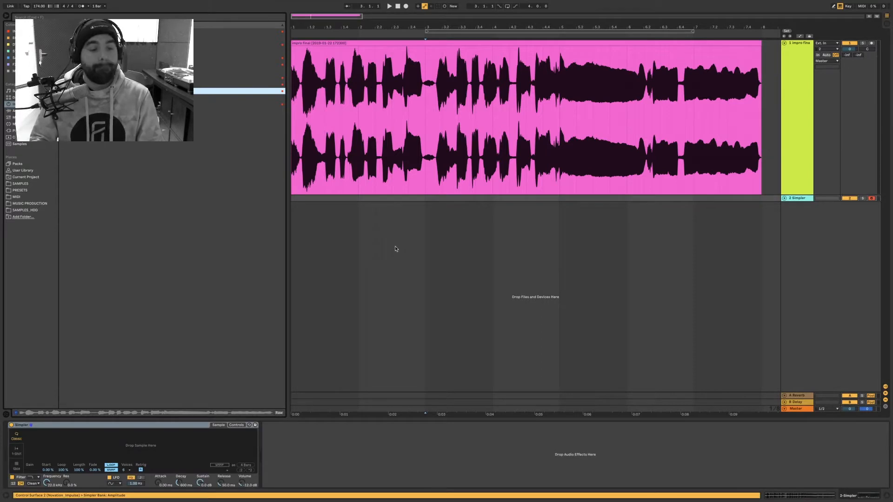
- Load the vocal clip into Simpler and slice it in Slice mode by transients at 70 % sensitivity
{"action": "left_click_drag", "start_coordinate": [518, 48], "coordinate": [186, 433]}
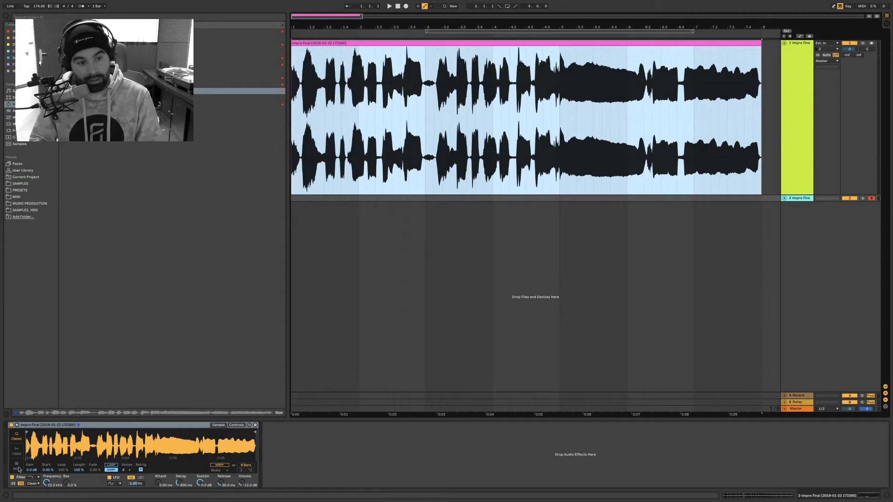
{"action": "left_click", "coordinate": [18, 467]}
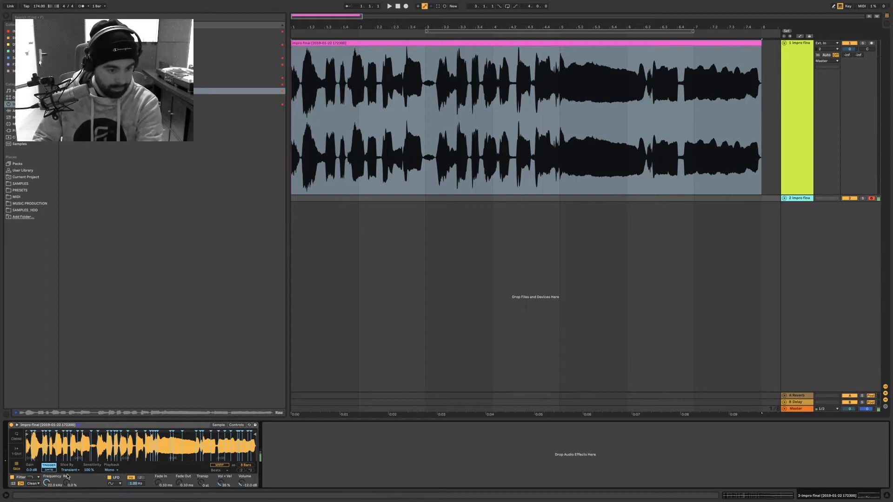
{"action": "left_click_drag", "start_coordinate": [88, 470], "coordinate": [88, 480]}
{"action": "left_click_drag", "start_coordinate": [32, 434], "coordinate": [37, 437]}
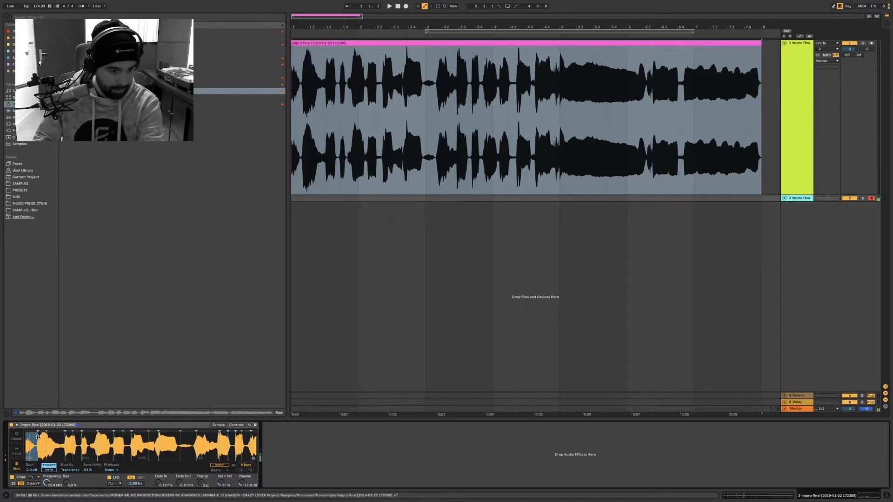
{"action": "left_click_drag", "start_coordinate": [86, 473], "coordinate": [88, 437]}
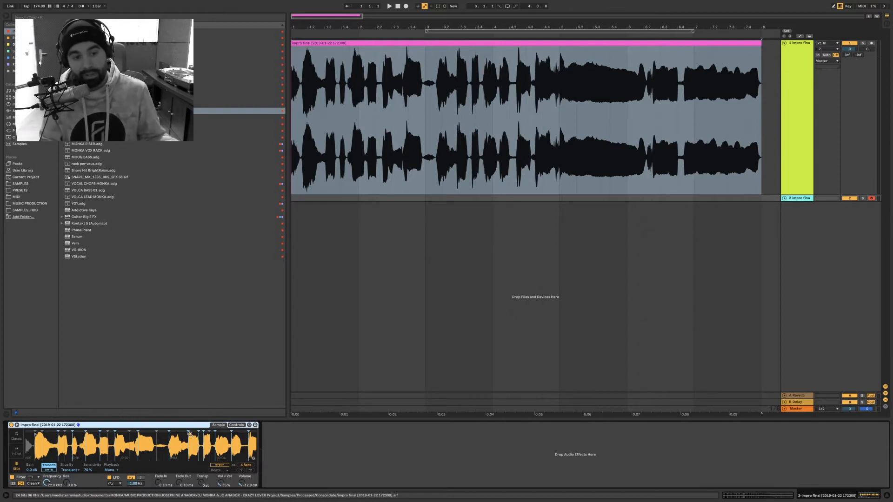
- Audition several vocal slices in Simpler by playing their notes
{"action": "key", "text": "a"}
{"action": "key", "text": "s"}
{"action": "key", "text": "f"}
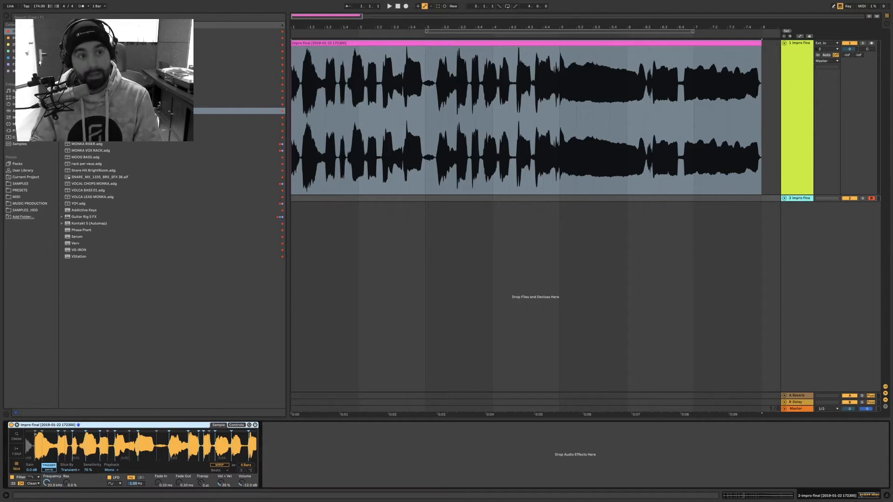
- Add EQ Eight after Simpler, keep only band 1 active and make it a low-cut filter
{"action": "left_click", "coordinate": [20, 38]}
{"action": "left_click_drag", "start_coordinate": [84, 37], "coordinate": [302, 450]}
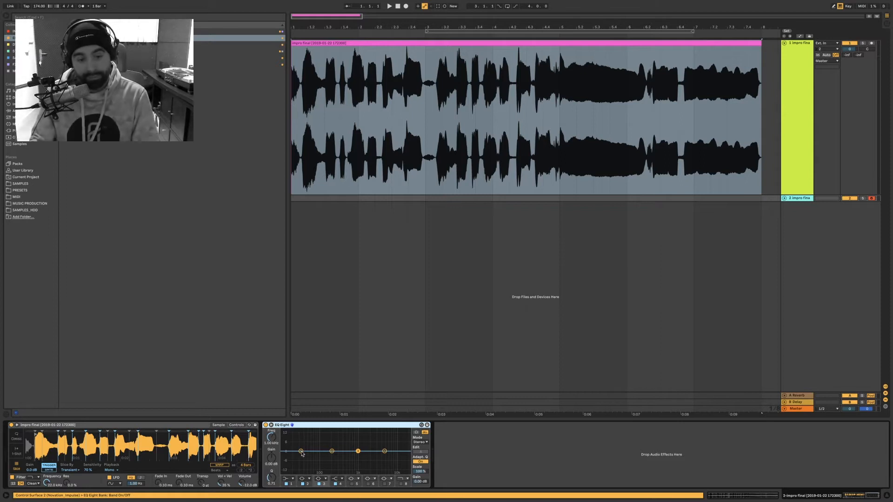
{"action": "left_click", "coordinate": [322, 484]}
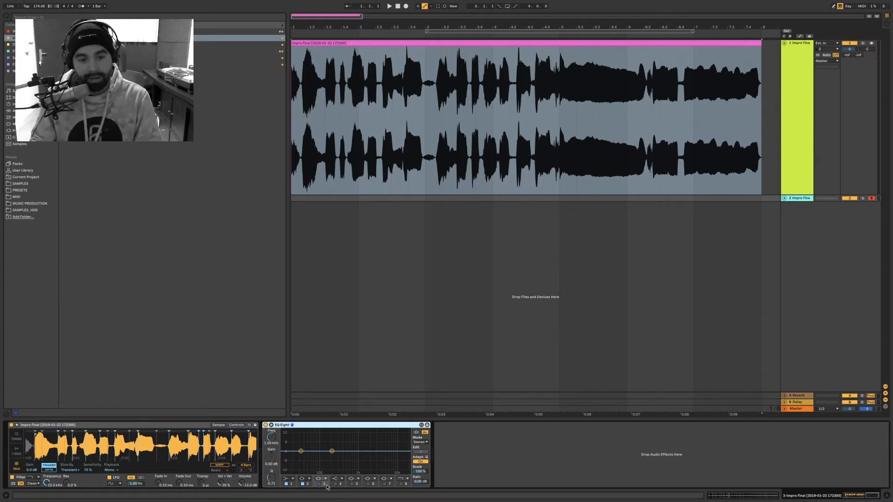
{"action": "left_click", "coordinate": [303, 485]}
{"action": "left_click", "coordinate": [287, 479]}
{"action": "left_click", "coordinate": [286, 443]}
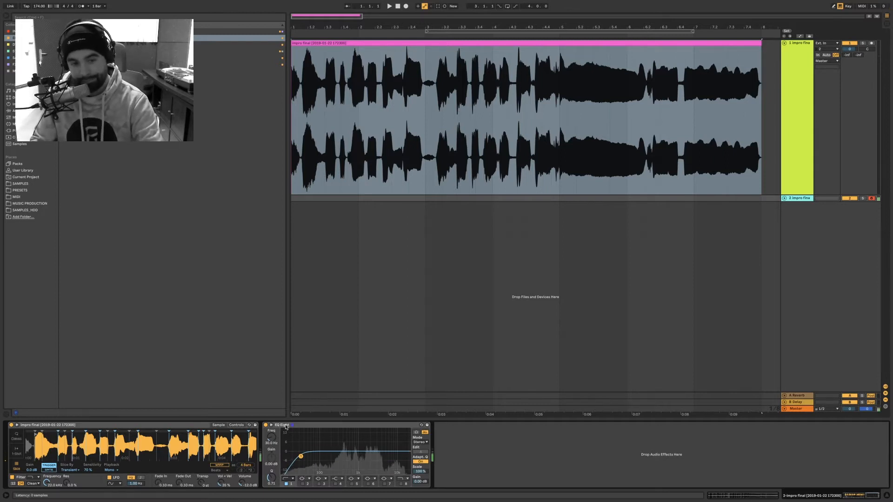
- Expand the EQ Eight display and set the low-cut filter's frequency to 200 Hz
{"action": "left_click", "coordinate": [271, 425]}
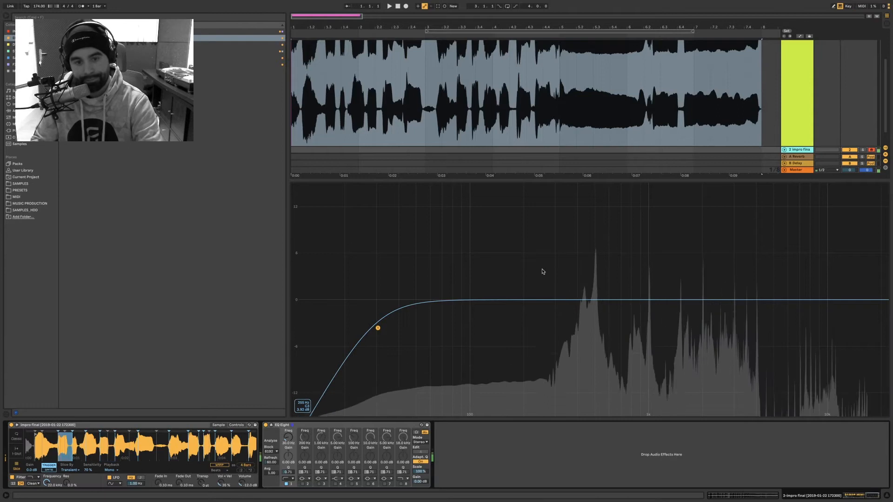
{"action": "type", "text": "200"}
{"action": "key", "text": "Return"}
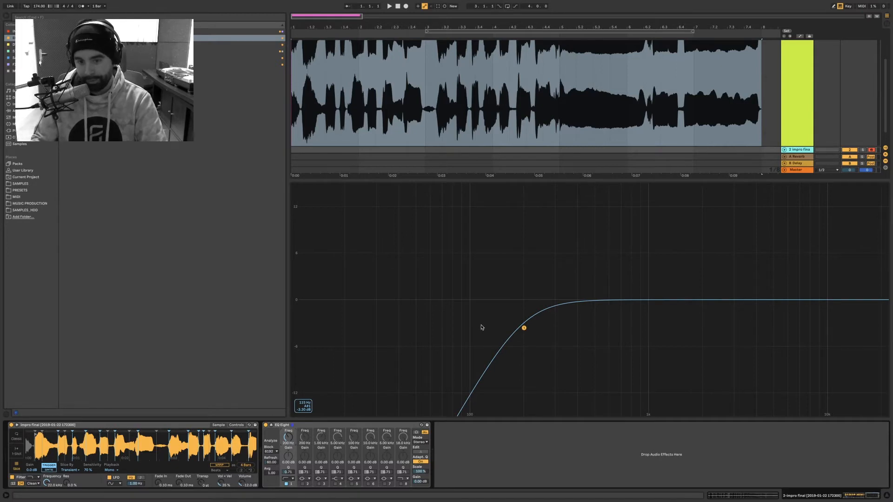
{"action": "left_click_drag", "start_coordinate": [289, 439], "coordinate": [289, 445]}
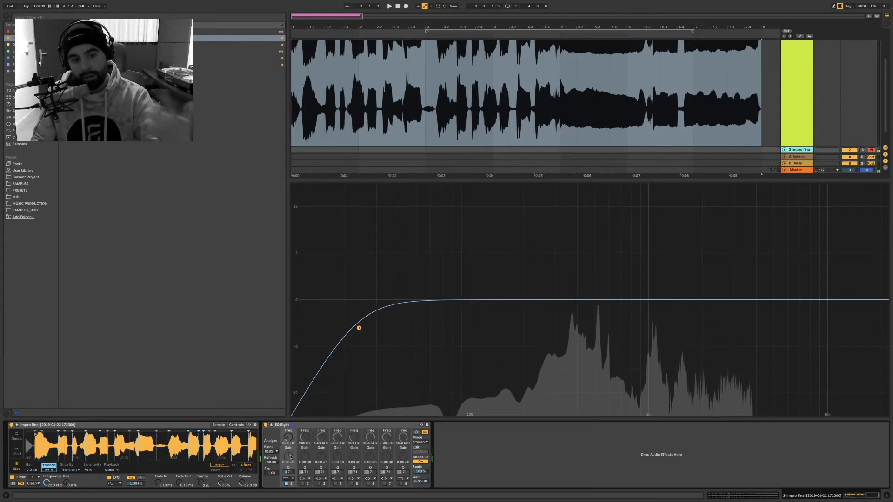
{"action": "left_click_drag", "start_coordinate": [288, 439], "coordinate": [288, 438]}
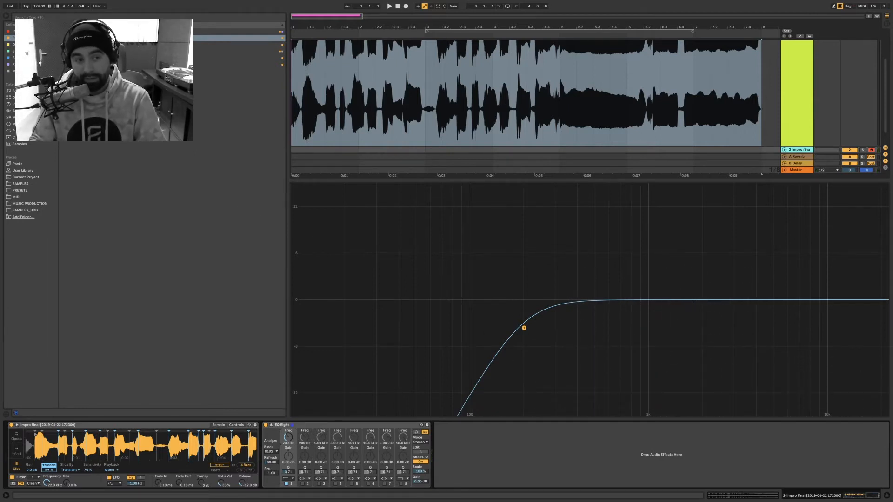
- Add a Saturator after EQ Eight in the sliced vocal's effect chain
{"action": "left_click", "coordinate": [24, 58]}
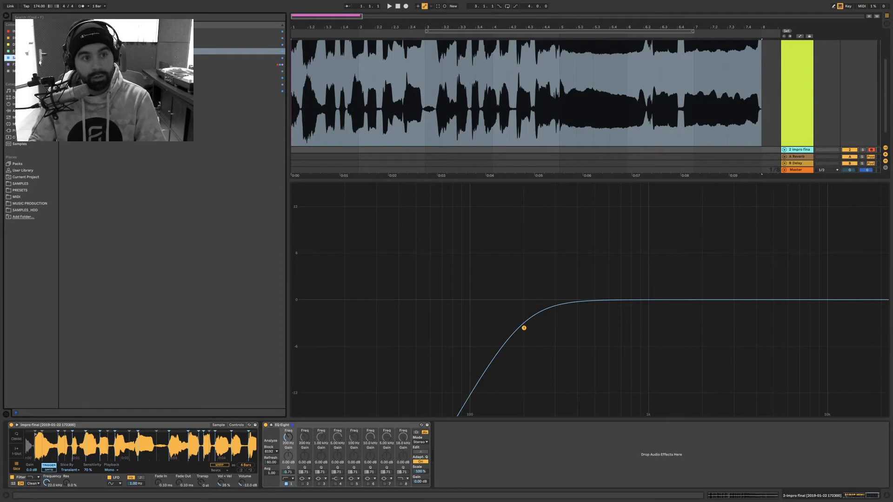
{"action": "left_click_drag", "start_coordinate": [481, 452], "coordinate": [490, 451]}
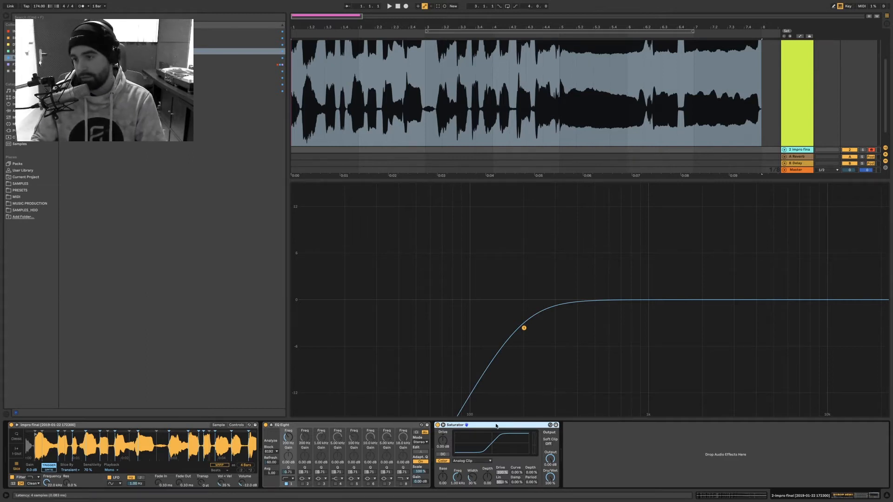
- Try the kHs Distortion plug-in after the Saturator and delete it from the chain
{"action": "left_click", "coordinate": [93, 78]}
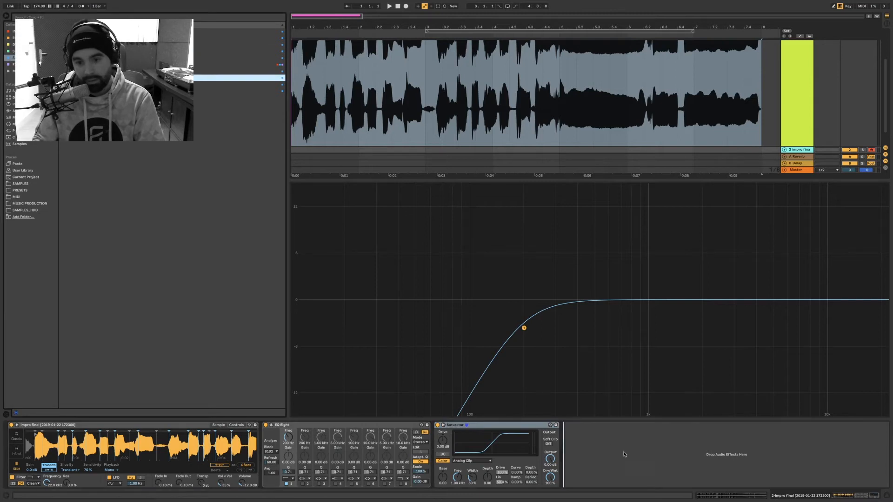
{"action": "key", "text": "Return"}
{"action": "left_click_drag", "start_coordinate": [392, 173], "coordinate": [448, 224]}
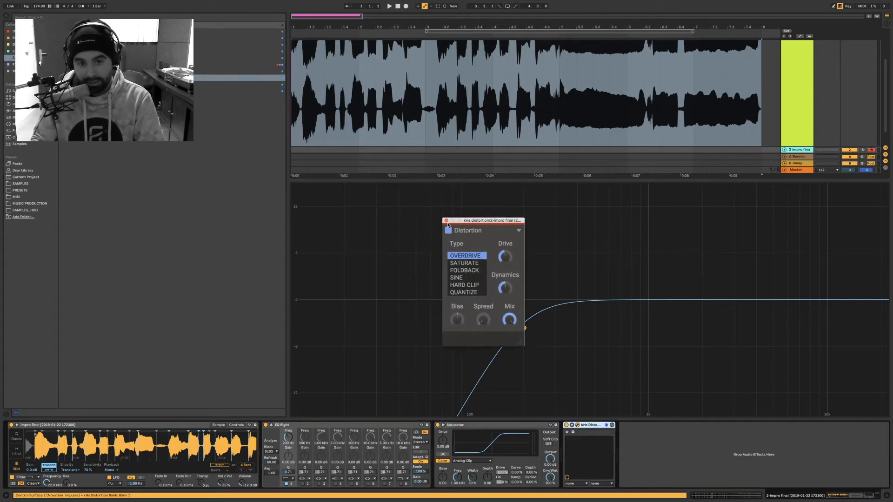
{"action": "left_click", "coordinate": [446, 221]}
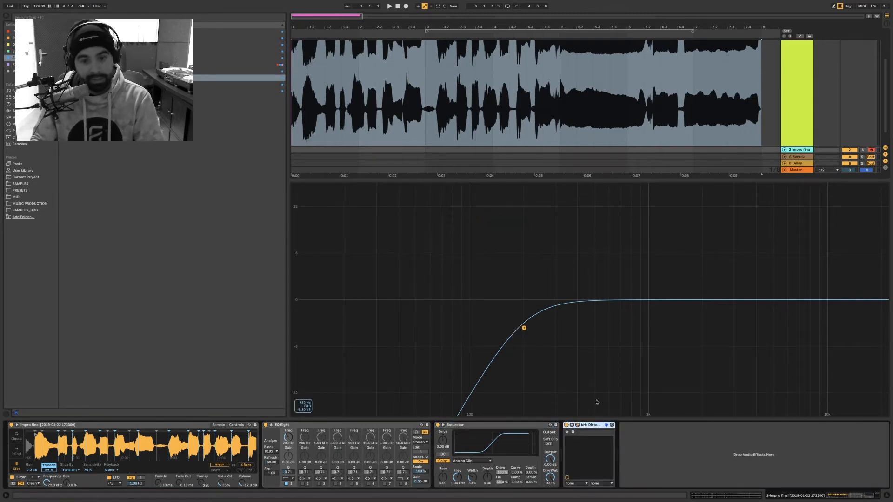
{"action": "key", "text": "Delete"}
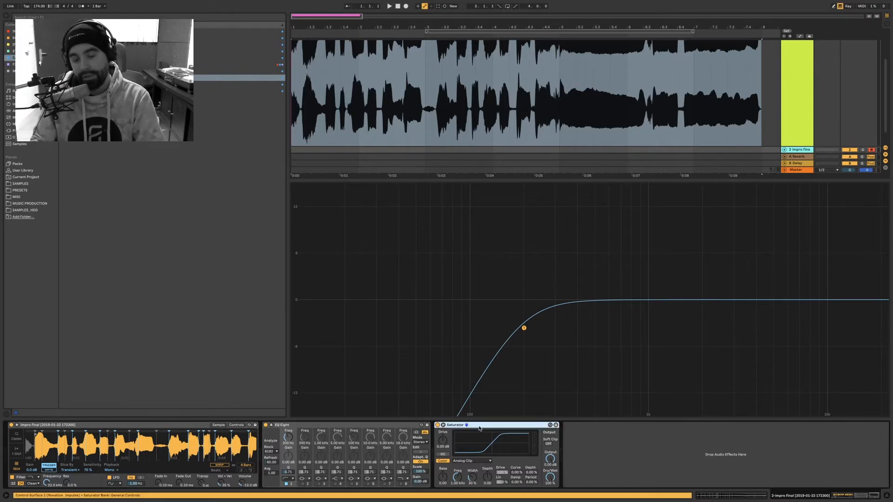
- Lower the Saturator's output to about -17 dB and raise its drive to 36 dB
{"action": "left_click", "coordinate": [395, 425]}
{"action": "left_click", "coordinate": [467, 425]}
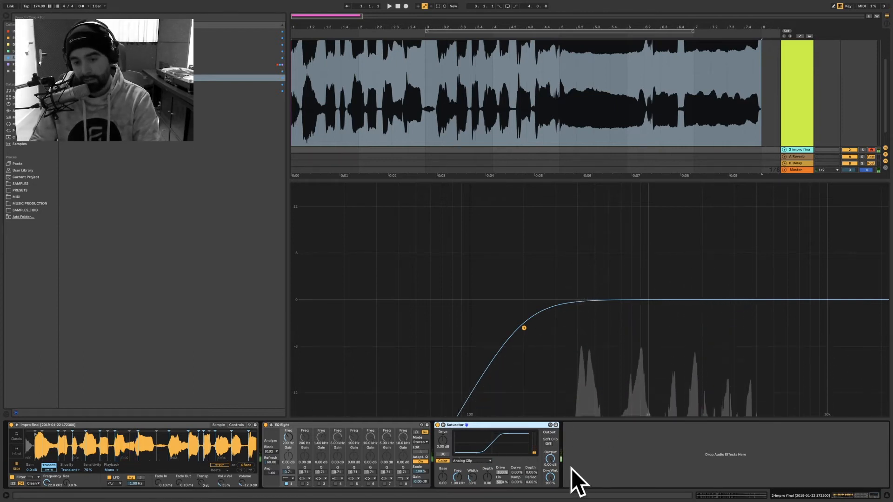
{"action": "left_click_drag", "start_coordinate": [551, 459], "coordinate": [550, 481]}
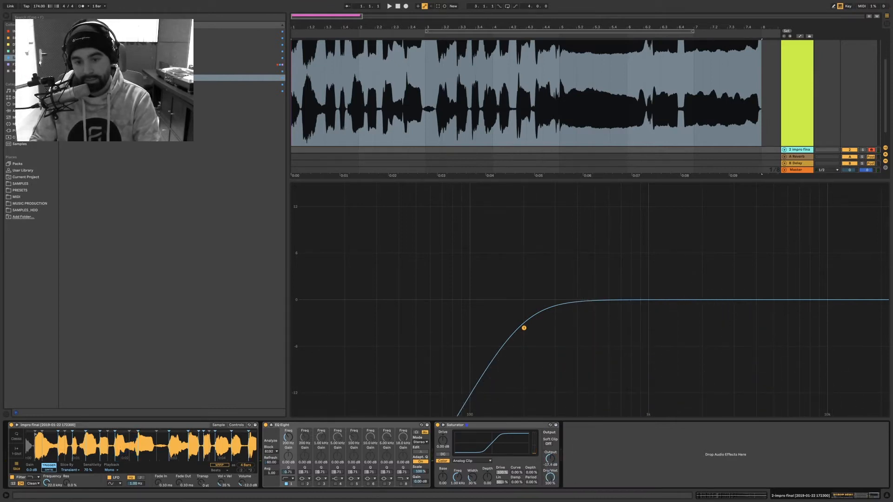
{"action": "left_click_drag", "start_coordinate": [444, 446], "coordinate": [444, 403]}
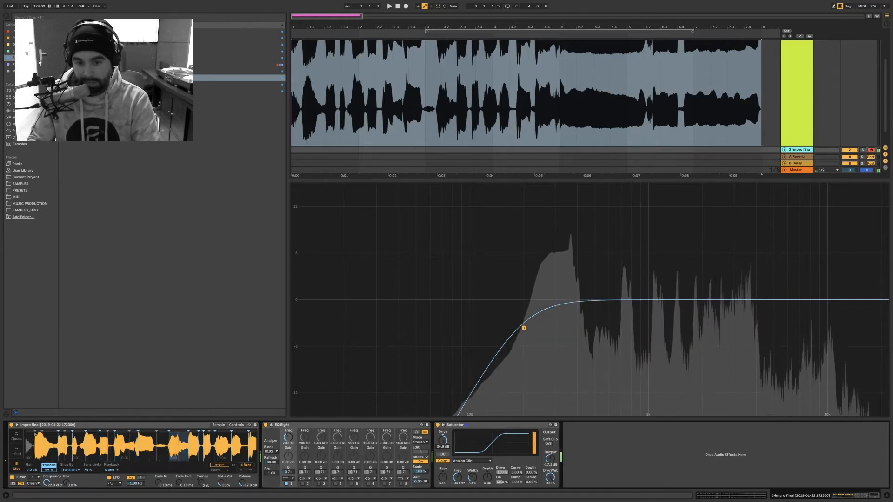
{"action": "left_click_drag", "start_coordinate": [443, 440], "coordinate": [443, 437]}
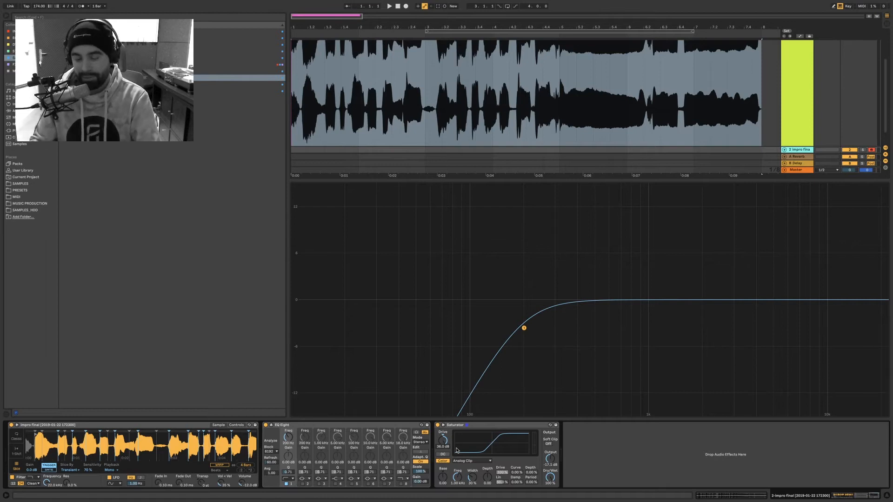
- Audition the distorted vocal slices and raise the Saturator's output to -14.6 dB
{"action": "key", "text": "d"}
{"action": "key", "text": "f"}
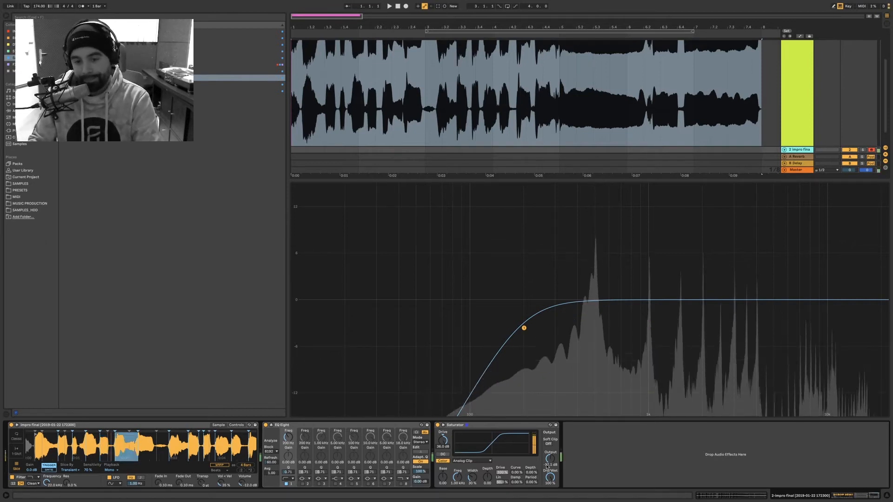
{"action": "left_click_drag", "start_coordinate": [552, 461], "coordinate": [552, 453]}
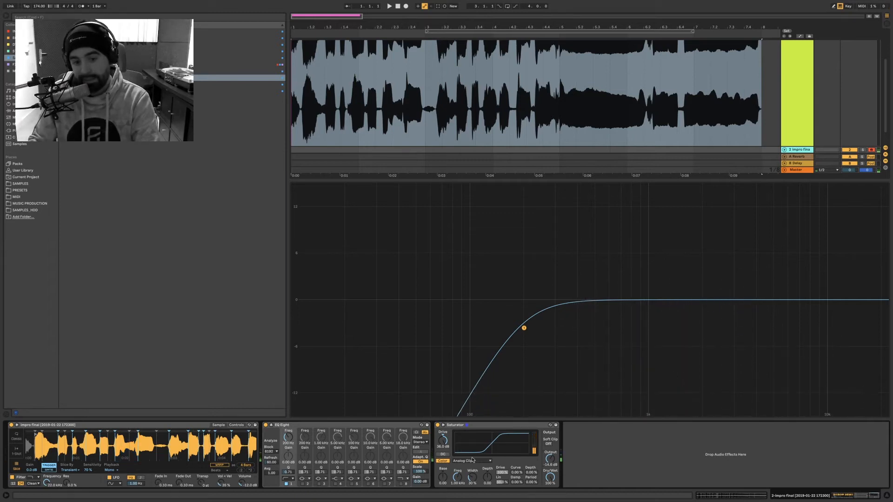
{"action": "key", "text": "d"}
{"action": "mouse_move", "coordinate": [442, 443]}
{"action": "left_mouse_down"}
{"action": "mouse_move", "coordinate": [442, 461]}
{"action": "mouse_move", "coordinate": [442, 443]}
{"action": "left_mouse_up"}
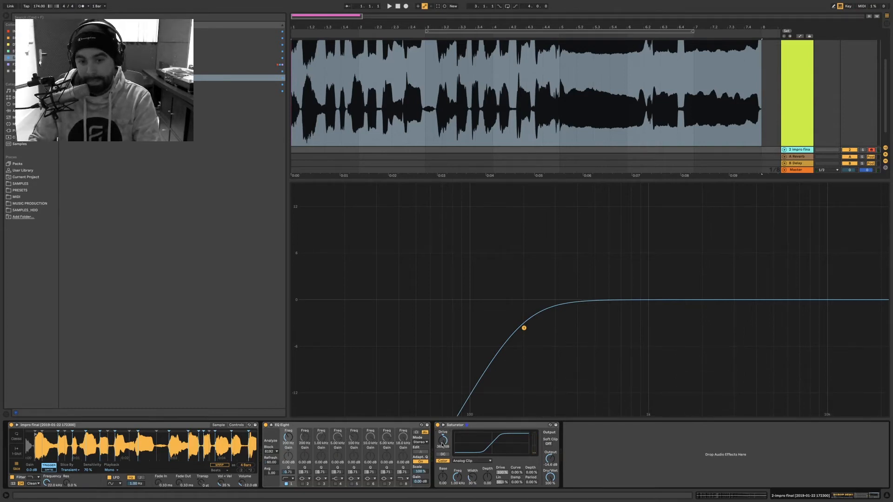
{"action": "key", "text": "t"}
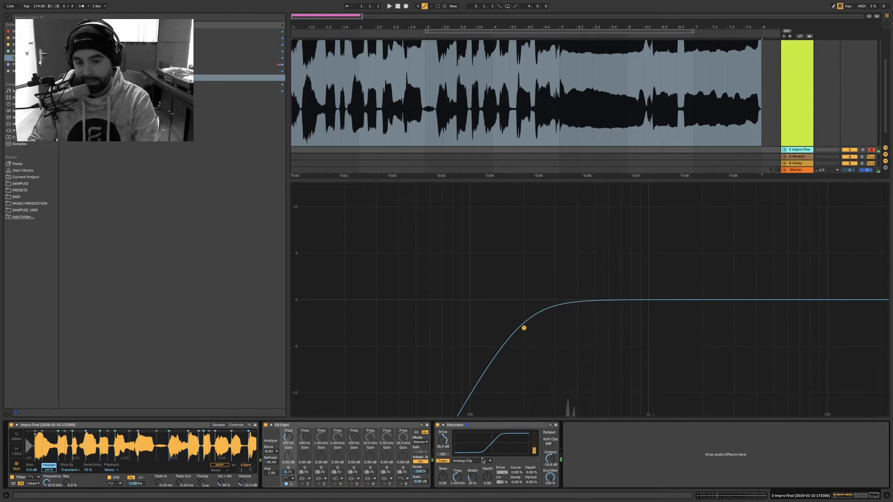
- Audition the Saturator's Soft Sine, Medium Curve and Hard Curve types on the vocal slices and return it to Analog Clip
{"action": "left_click", "coordinate": [483, 460]}
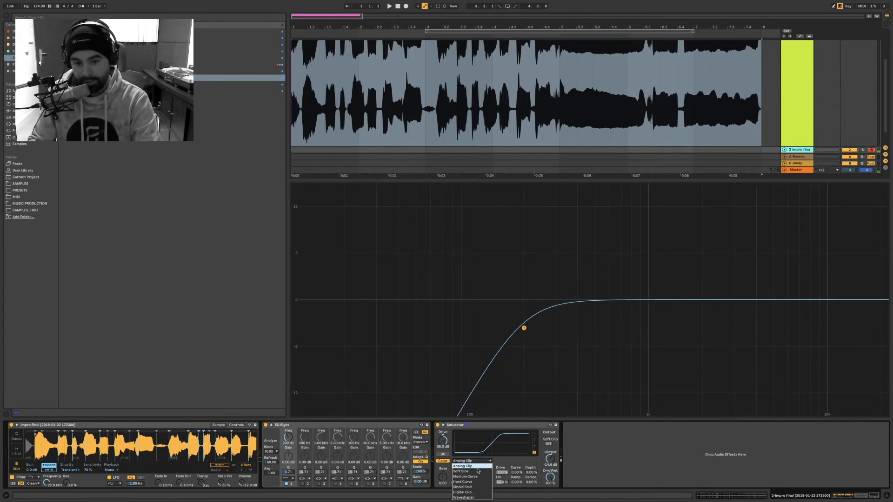
{"action": "left_click", "coordinate": [476, 472]}
{"action": "left_click", "coordinate": [473, 461]}
{"action": "left_click", "coordinate": [470, 477]}
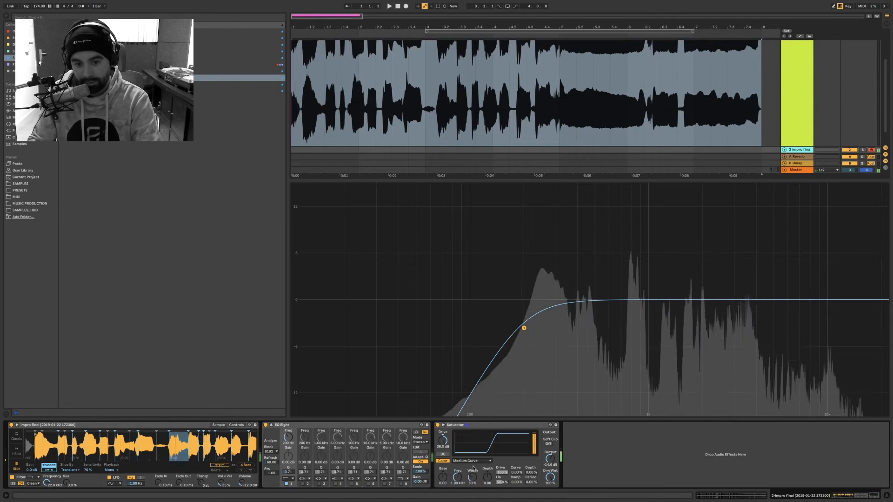
{"action": "left_click", "coordinate": [471, 461]}
{"action": "left_click", "coordinate": [470, 481]}
{"action": "left_click", "coordinate": [471, 461]}
{"action": "left_click", "coordinate": [470, 466]}
{"action": "left_click", "coordinate": [471, 461]}
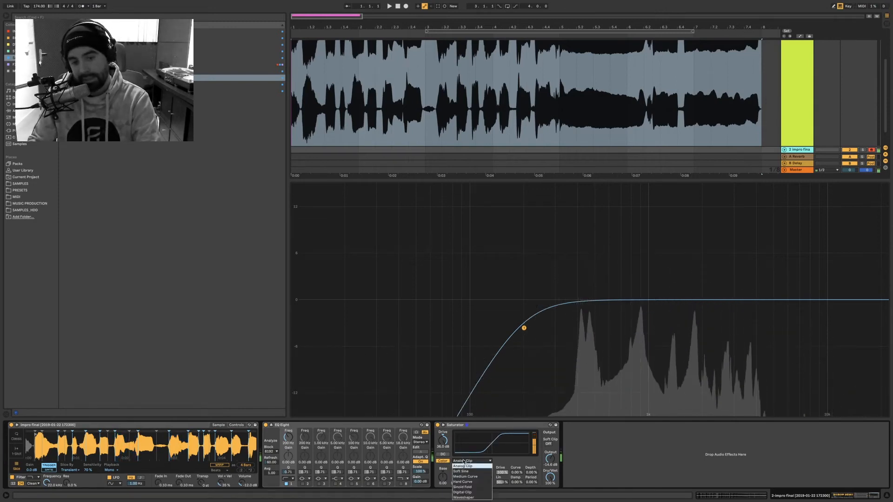
{"action": "left_click", "coordinate": [502, 465]}
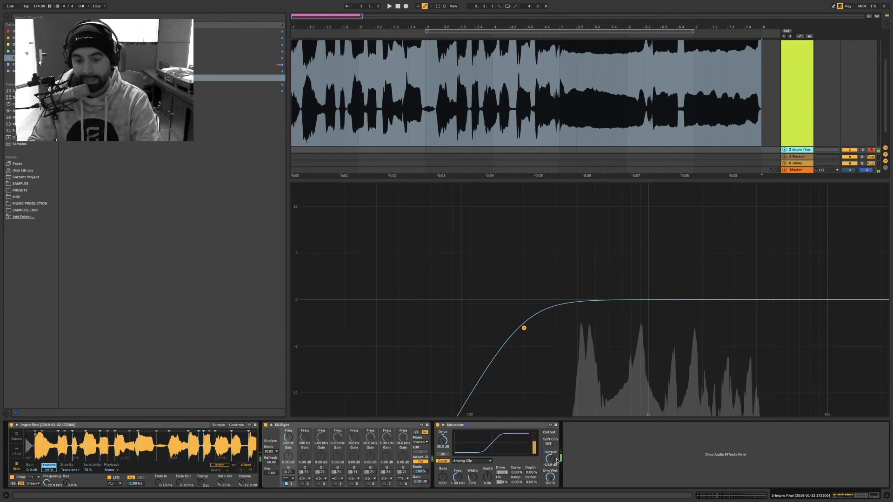
- Add a second EQ Eight after the Saturator and compare the played slices with the Saturator off and on
{"action": "left_click", "coordinate": [10, 38]}
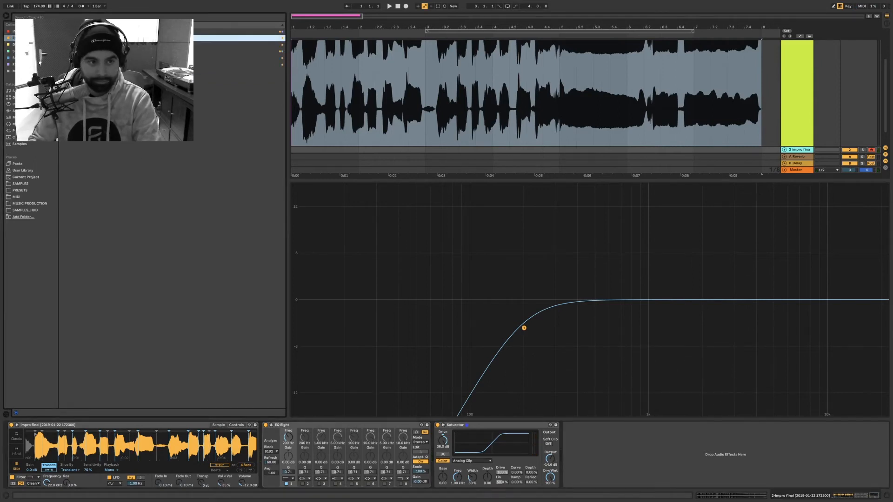
{"action": "left_click_drag", "start_coordinate": [625, 450], "coordinate": [624, 451]}
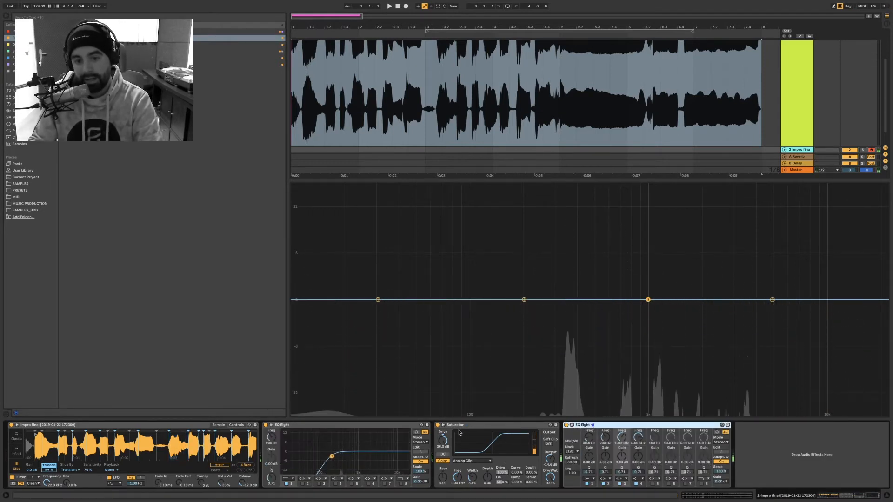
{"action": "key", "text": "z"}
{"action": "key", "text": "h"}
{"action": "key", "text": "g"}
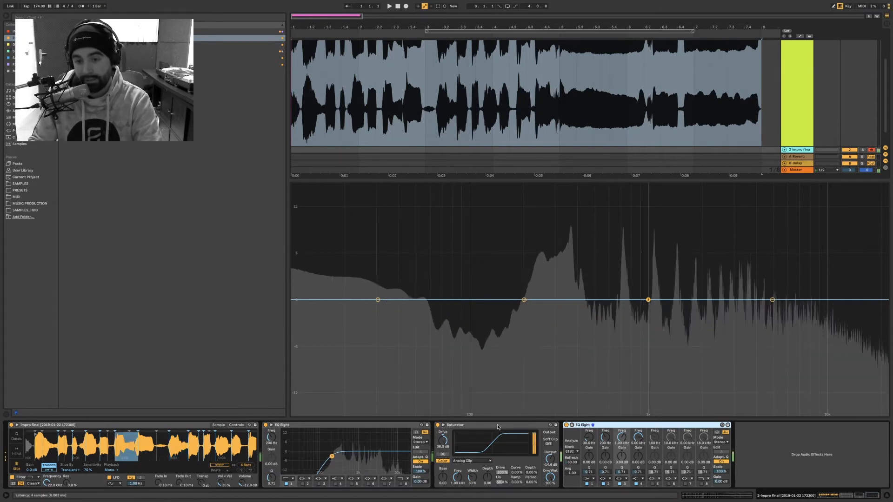
{"action": "left_click", "coordinate": [438, 425]}
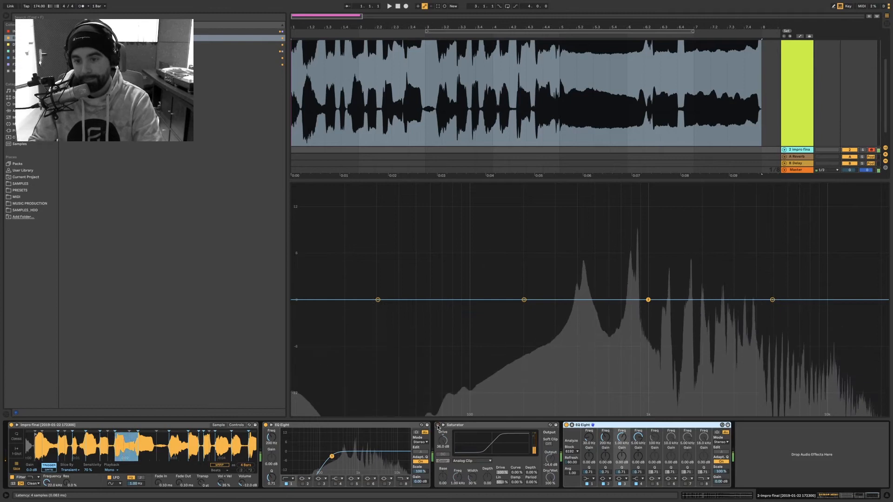
{"action": "left_click", "coordinate": [437, 425]}
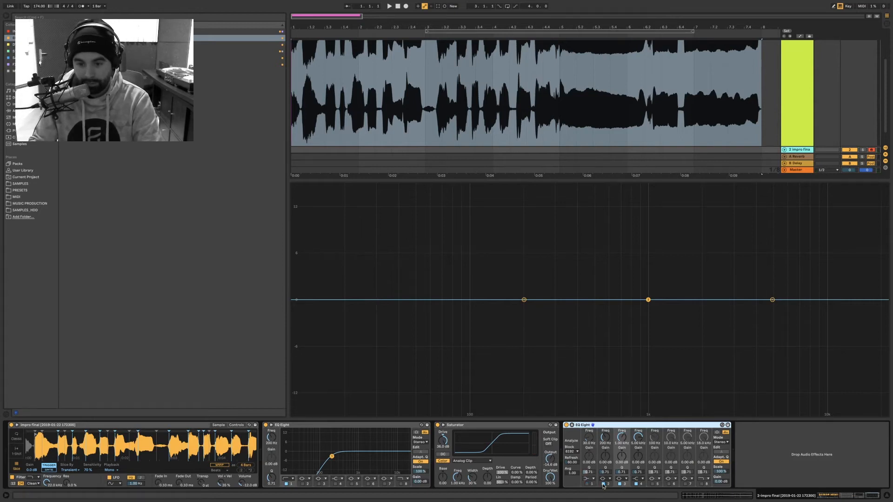
- Enable band 8 of the second EQ Eight as a high-cut filter and lower its frequency to about 2.03 kHz
{"action": "left_click", "coordinate": [702, 485]}
{"action": "left_click_drag", "start_coordinate": [704, 437], "coordinate": [704, 463]}
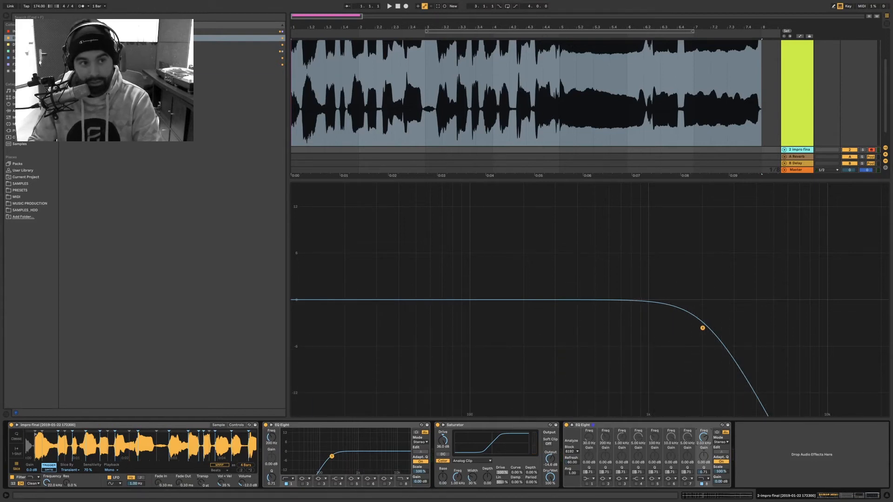
- Add a second Saturator after the high-cut EQ, with its output at about -9 dB and its drive at about 23 dB
{"action": "left_click", "coordinate": [20, 58]}
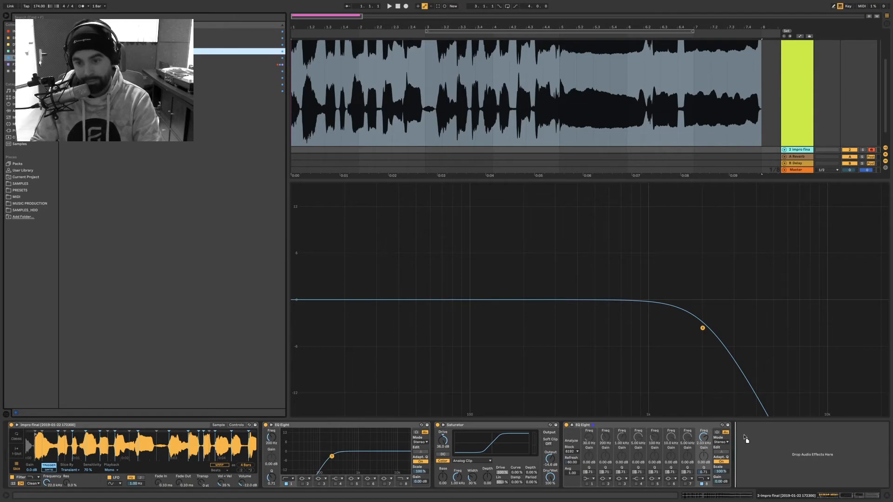
{"action": "left_click_drag", "start_coordinate": [746, 440], "coordinate": [747, 440]}
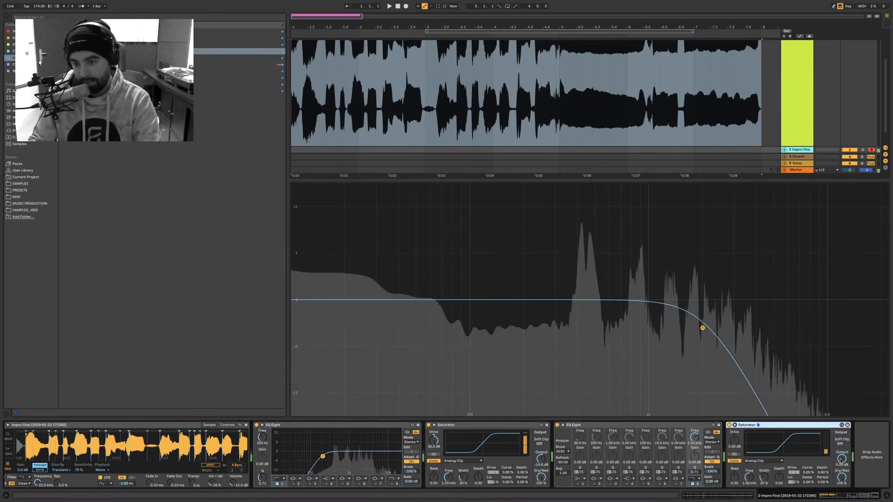
{"action": "left_click_drag", "start_coordinate": [842, 459], "coordinate": [842, 477]}
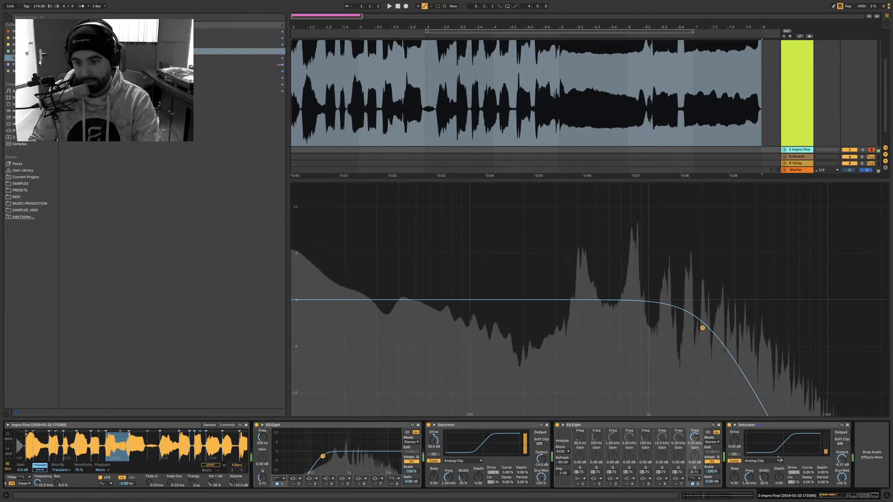
{"action": "left_click_drag", "start_coordinate": [734, 441], "coordinate": [735, 416]}
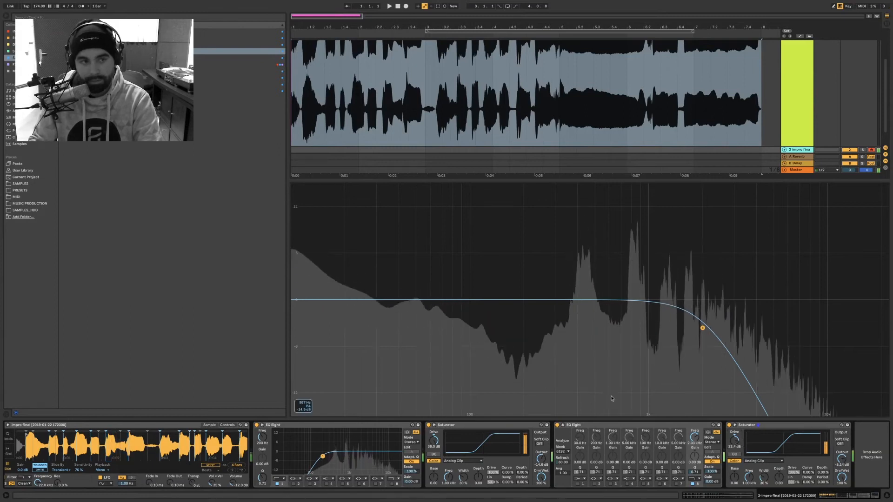
- Add a third EQ Eight after the second Saturator and show its curve in the enlarged display
{"action": "left_click", "coordinate": [21, 37]}
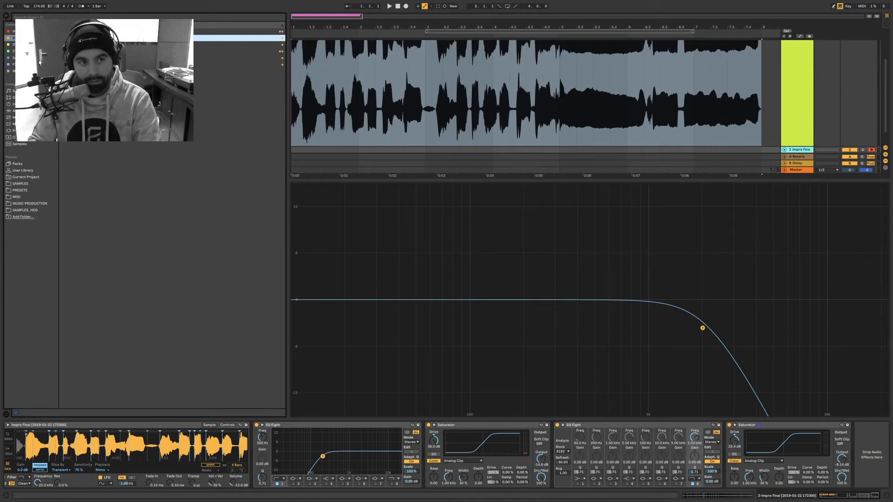
{"action": "left_click_drag", "start_coordinate": [862, 449], "coordinate": [862, 450]}
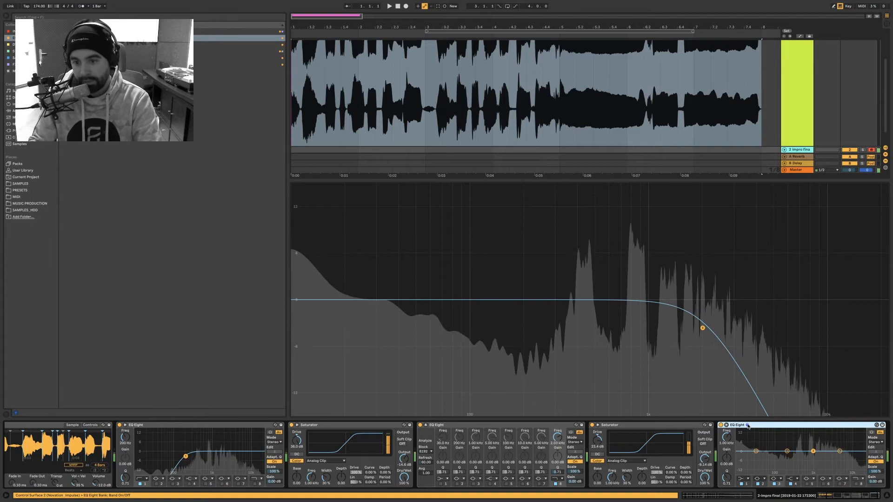
{"action": "left_click", "coordinate": [727, 426]}
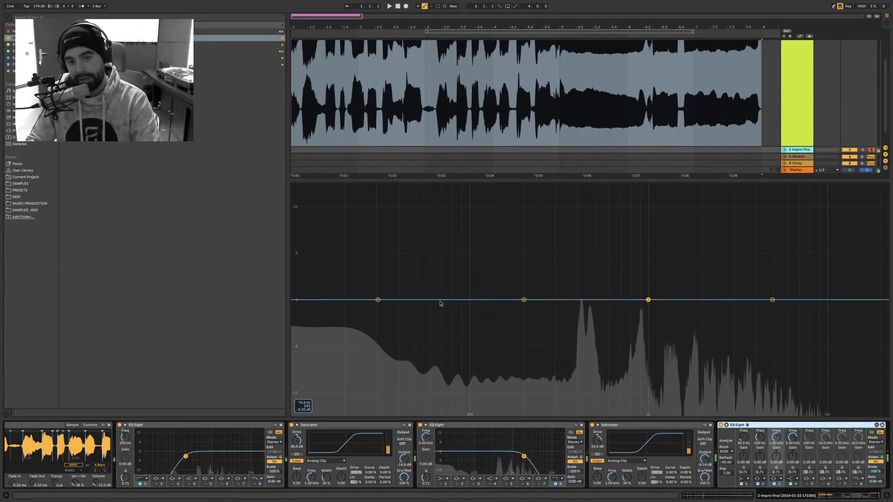
- Make band 1 of the third EQ Eight a low-cut filter at 200 Hz and turn off bands 2, 3 and 4
{"action": "left_click", "coordinate": [741, 479]}
{"action": "left_click", "coordinate": [742, 444]}
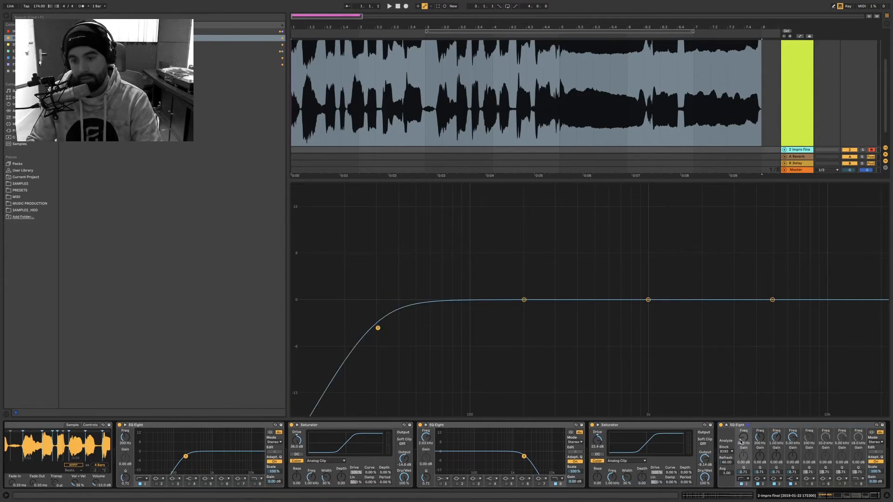
{"action": "left_click", "coordinate": [744, 442]}
{"action": "type", "text": "200"}
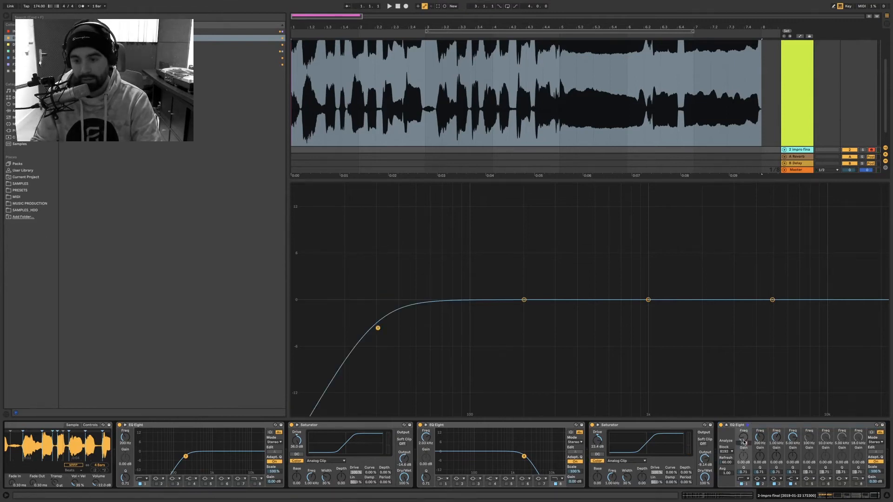
{"action": "key", "text": "Return"}
{"action": "left_click", "coordinate": [775, 484]}
{"action": "left_click", "coordinate": [791, 485]}
{"action": "left_click", "coordinate": [759, 484]}
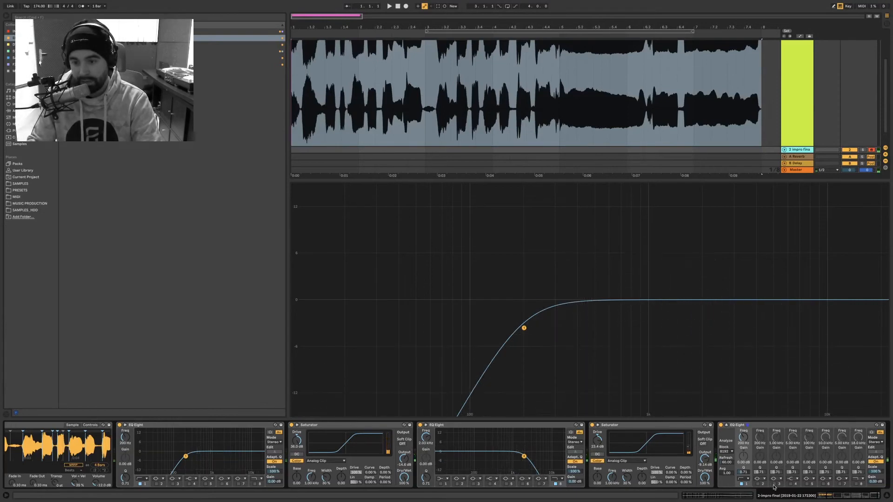
- Enable band 3 of the third EQ Eight and shape it into a narrow cut of about 6.9 dB near 900 Hz
{"action": "left_click", "coordinate": [774, 483]}
{"action": "left_click_drag", "start_coordinate": [776, 443], "coordinate": [776, 469]}
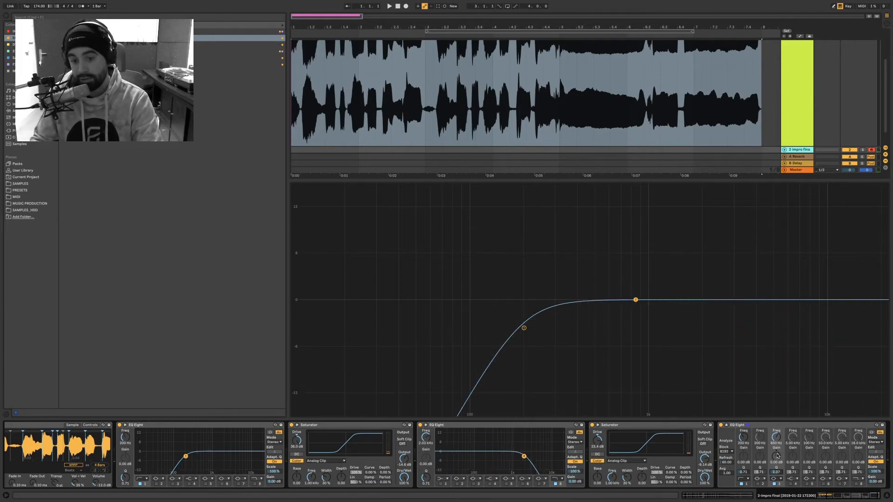
{"action": "left_click_drag", "start_coordinate": [776, 456], "coordinate": [777, 469]}
{"action": "left_click_drag", "start_coordinate": [777, 438], "coordinate": [776, 437]}
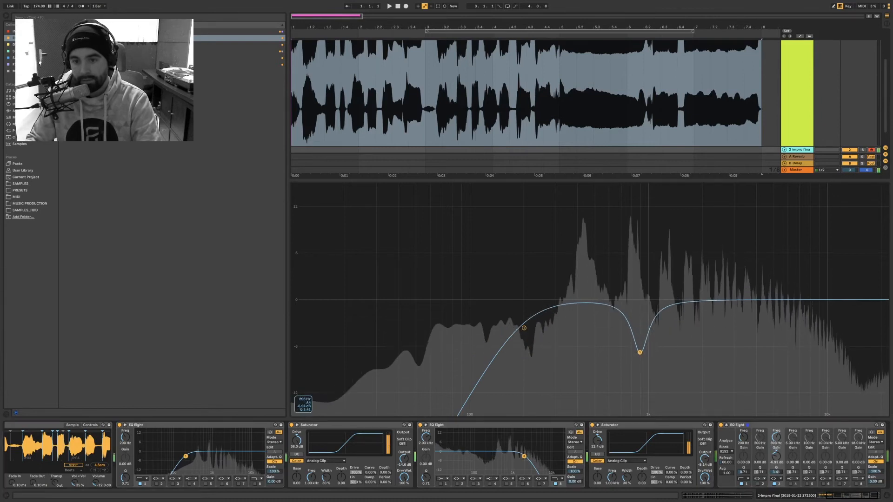
- Sweep band 3 as a boost to find the harsh resonance, widen it, and cut about 6.3 dB near 854 Hz
{"action": "left_click_drag", "start_coordinate": [641, 352], "coordinate": [634, 226]}
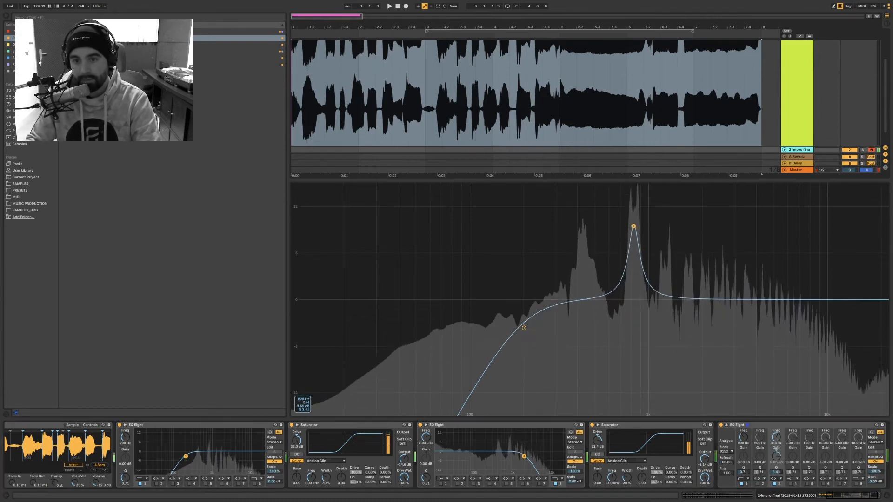
{"action": "left_click_drag", "start_coordinate": [776, 473], "coordinate": [776, 496]}
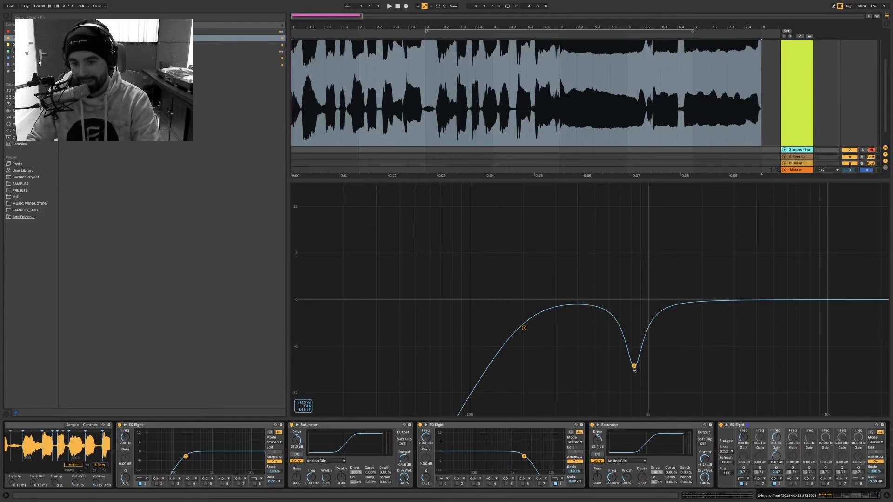
{"action": "left_click_drag", "start_coordinate": [634, 368], "coordinate": [636, 224]}
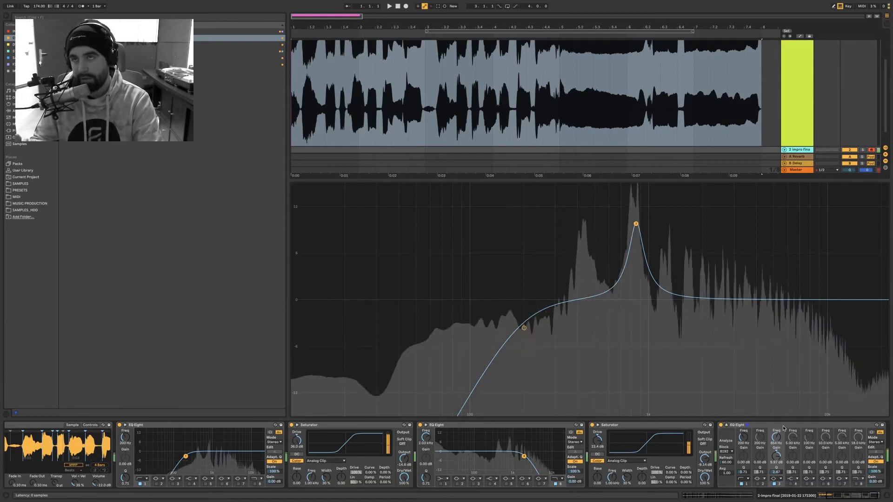
{"action": "left_click_drag", "start_coordinate": [776, 462], "coordinate": [777, 475]}
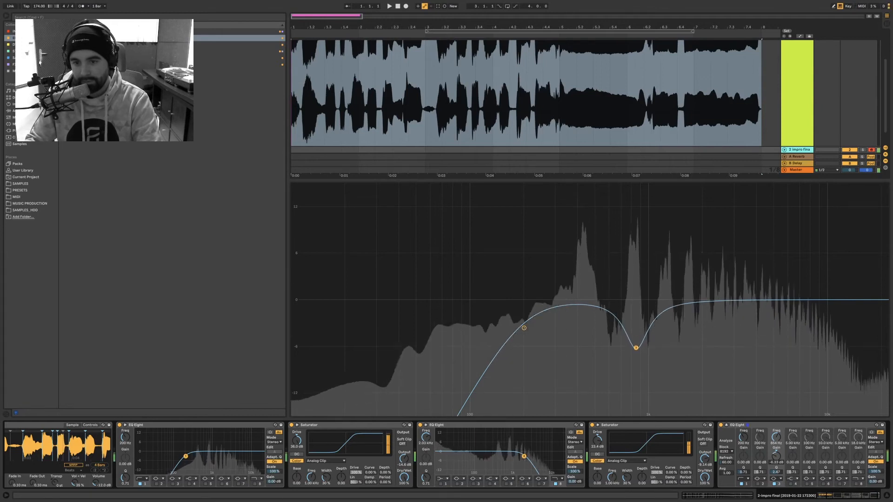
- Compare the chops with the third EQ Eight off and on, play more slices, and review the full effect chain
{"action": "left_click", "coordinate": [721, 425]}
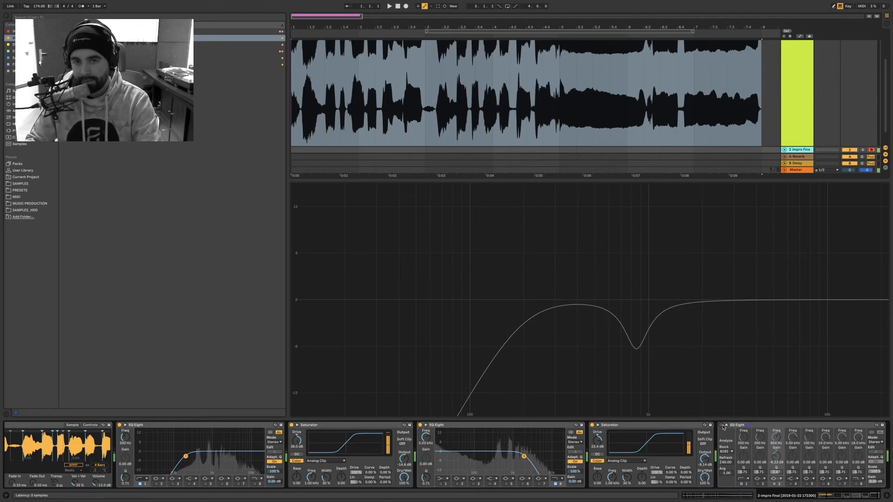
{"action": "left_click", "coordinate": [721, 426]}
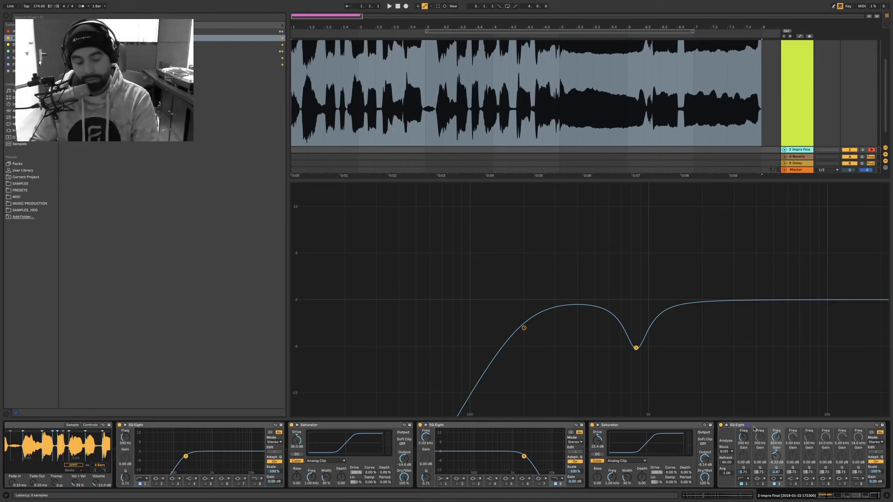
{"action": "key", "text": "a"}
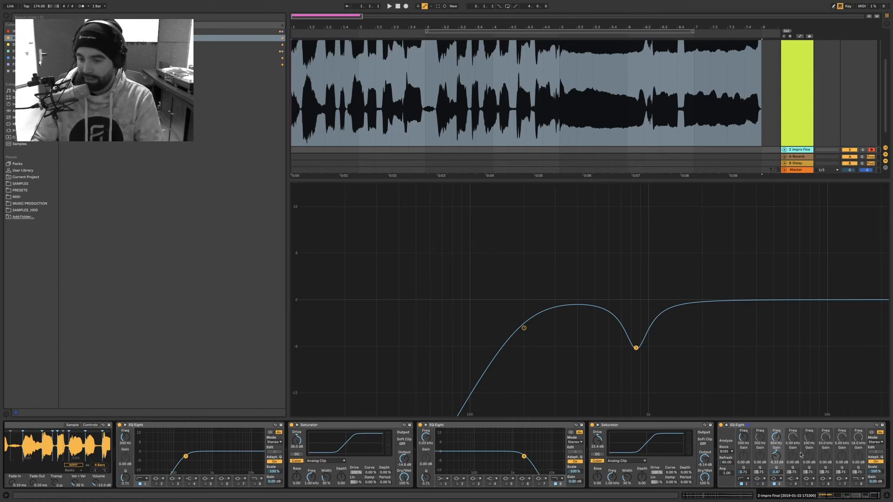
{"action": "key", "text": "space"}
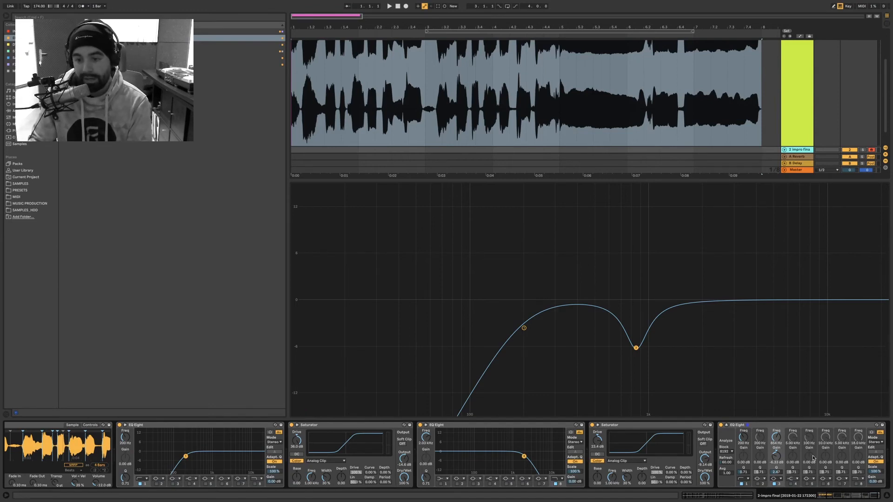
{"action": "scroll", "coordinate": [814, 458], "scroll_direction": "left", "scroll_amount": 1}
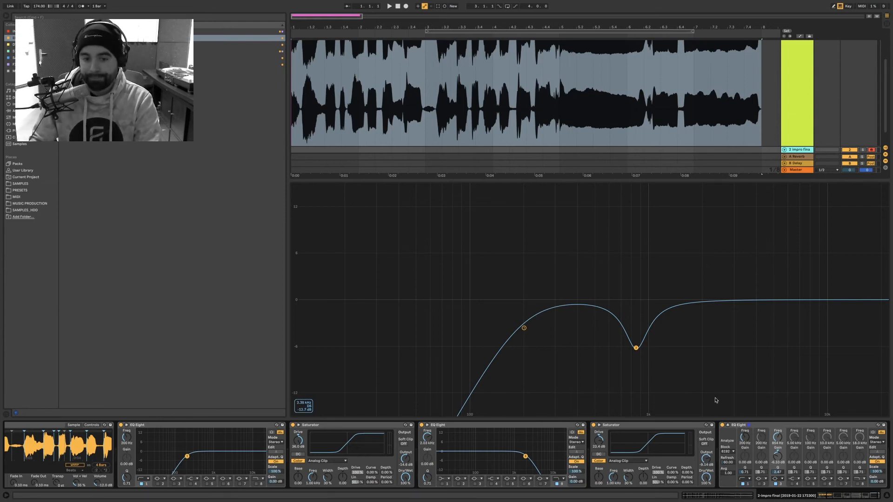
{"action": "key", "text": "space"}
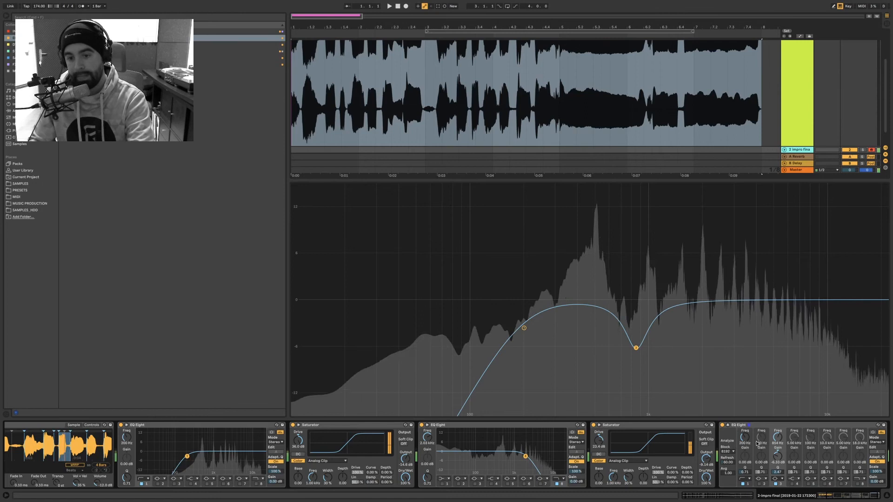
{"action": "key", "text": "space"}
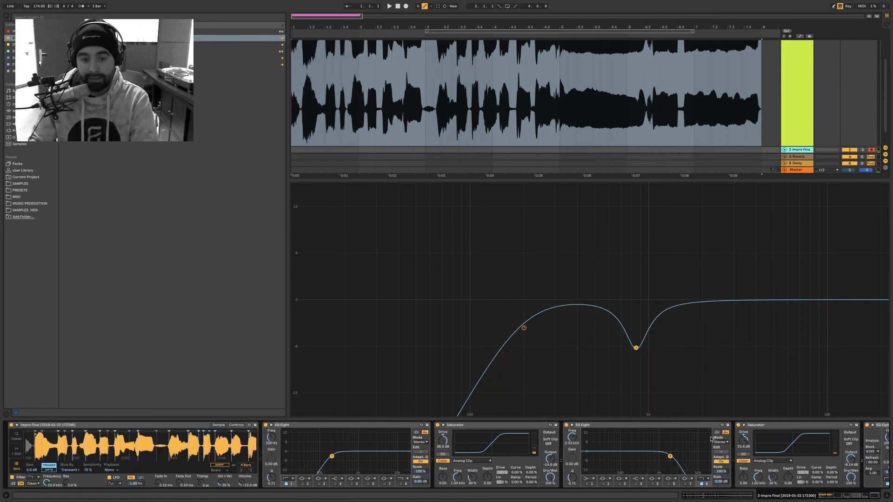
{"action": "scroll", "coordinate": [715, 436], "scroll_direction": "right", "scroll_amount": 5}
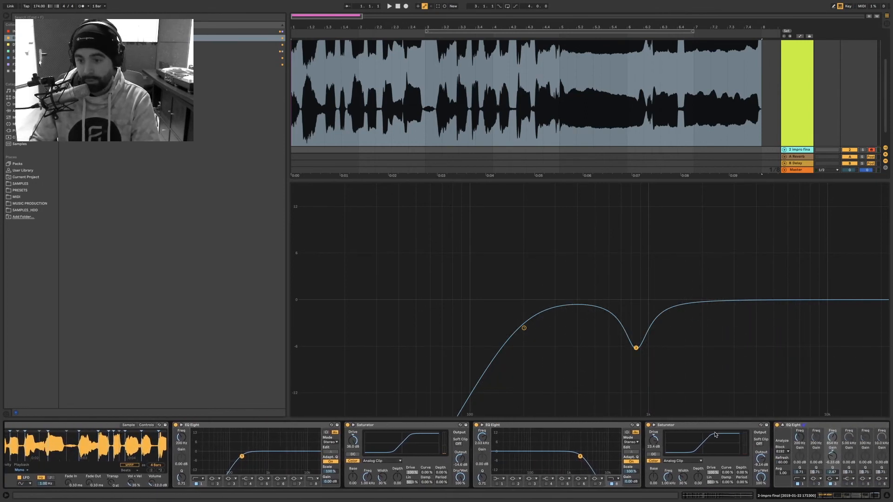
{"action": "scroll", "coordinate": [714, 435], "scroll_direction": "left", "scroll_amount": 4}
{"action": "scroll", "coordinate": [713, 436], "scroll_direction": "left", "scroll_amount": 1}
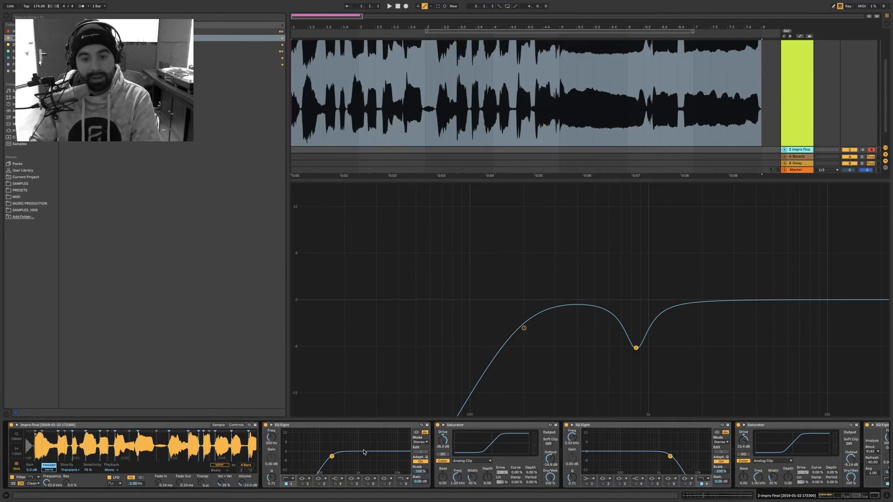
- Turn on Warp for the sliced sample in Simpler and transpose the chops up to +7 st
{"action": "left_click", "coordinate": [58, 426]}
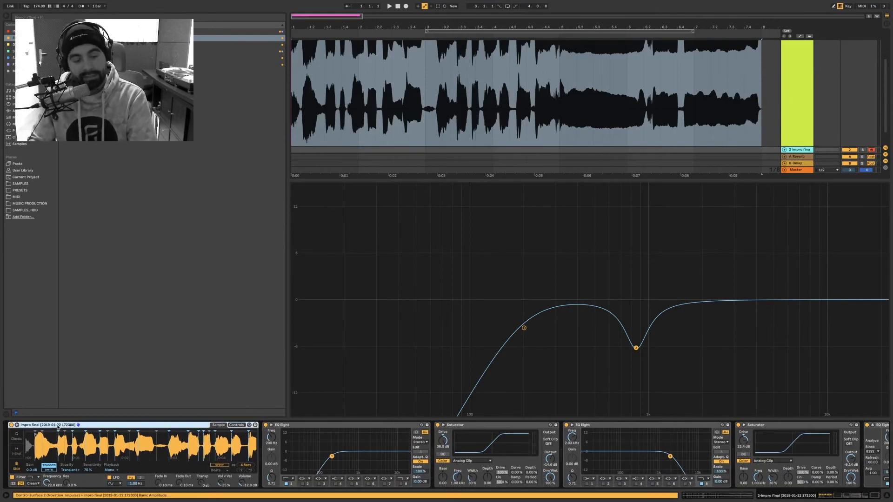
{"action": "left_click", "coordinate": [220, 466]}
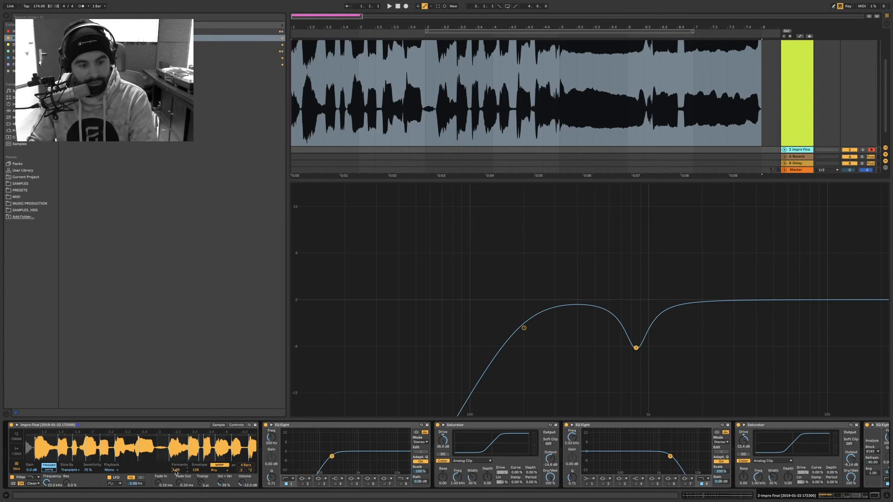
{"action": "left_click_drag", "start_coordinate": [202, 482], "coordinate": [203, 475]}
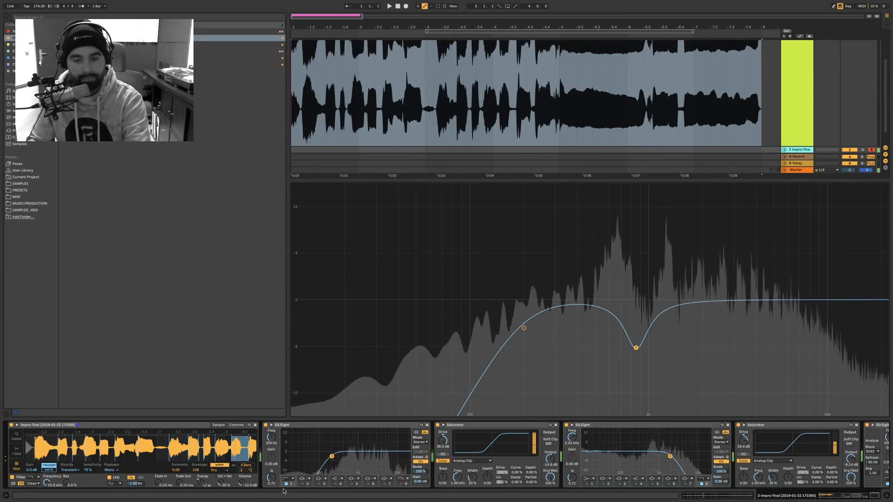
- Play the transposed chops and check the devices along the effect chain
{"action": "scroll", "coordinate": [260, 486], "scroll_direction": "right", "scroll_amount": 3}
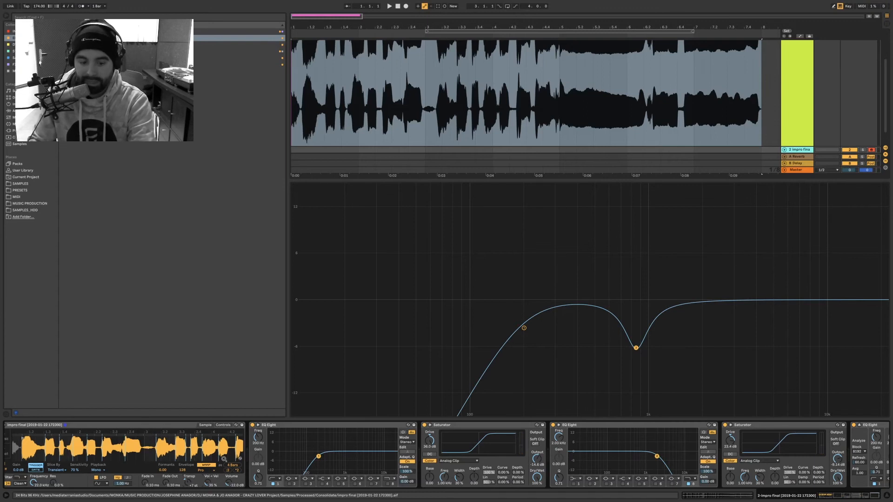
{"action": "scroll", "coordinate": [314, 455], "scroll_direction": "right", "scroll_amount": 5}
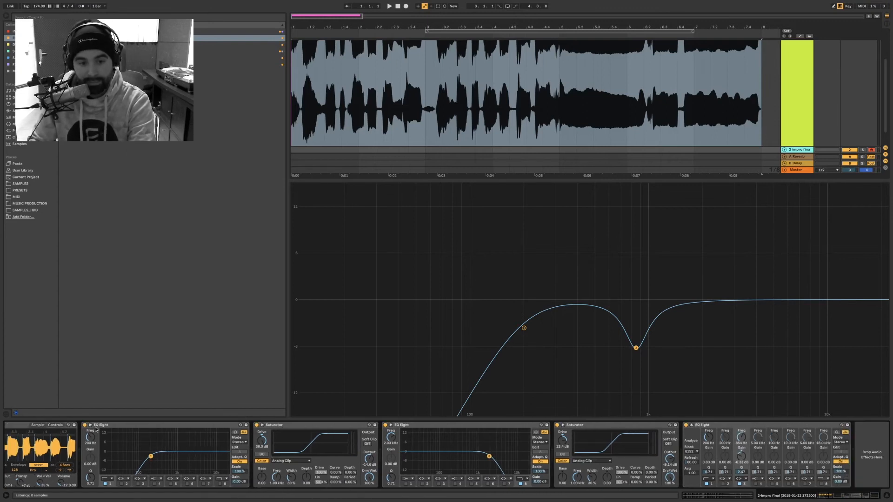
{"action": "key", "text": "a"}
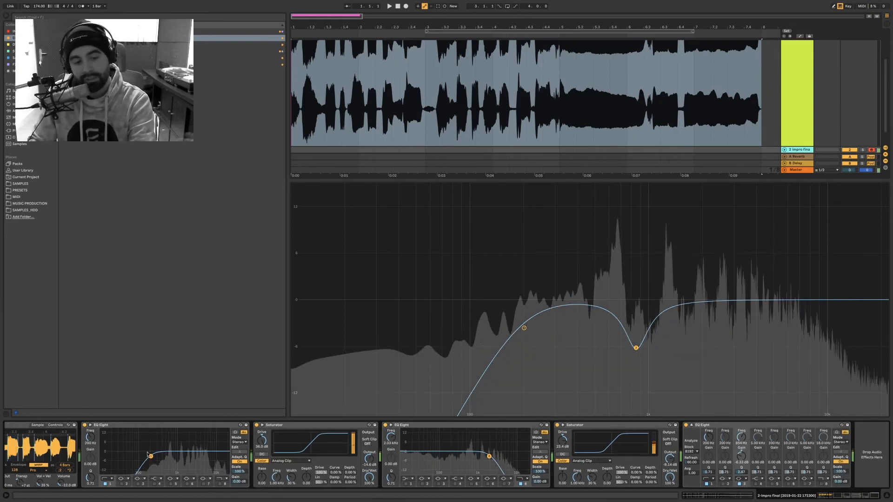
{"action": "scroll", "coordinate": [52, 449], "scroll_direction": "left", "scroll_amount": 1}
{"action": "scroll", "coordinate": [45, 451], "scroll_direction": "left", "scroll_amount": 5}
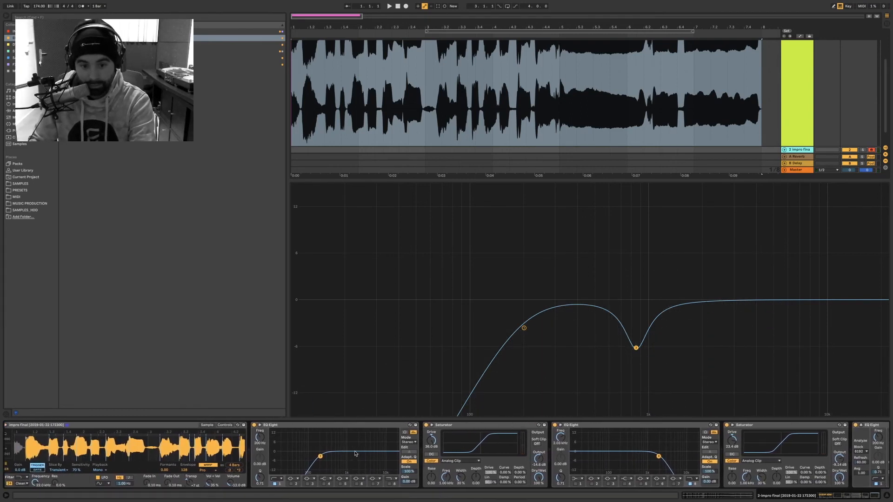
{"action": "scroll", "coordinate": [456, 456], "scroll_direction": "right", "scroll_amount": 4}
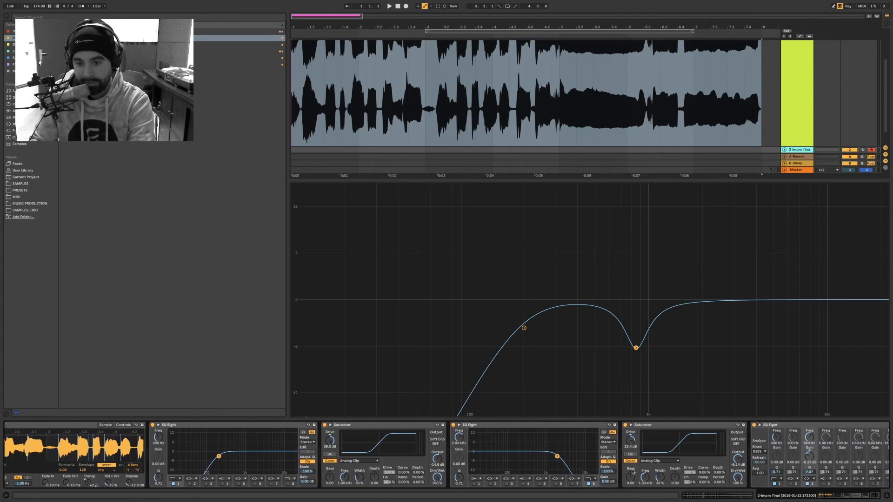
- Raise the second Saturator's Drive to about 25.1 dB and the second EQ Eight's high-cut frequency to about 2.16 kHz
{"action": "key", "text": "a"}
{"action": "mouse_move", "coordinate": [612, 440]}
{"action": "left_mouse_down"}
{"action": "mouse_move", "coordinate": [613, 459]}
{"action": "mouse_move", "coordinate": [612, 438]}
{"action": "left_mouse_up"}
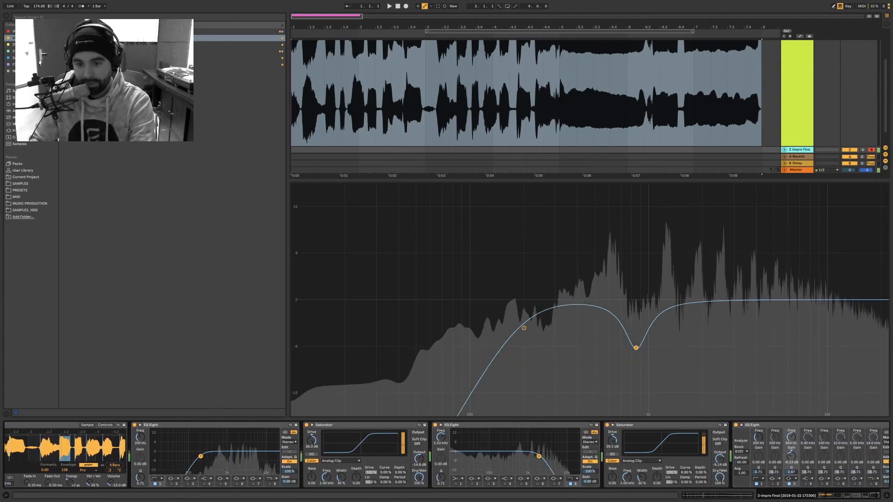
{"action": "scroll", "coordinate": [730, 450], "scroll_direction": "right", "scroll_amount": 2}
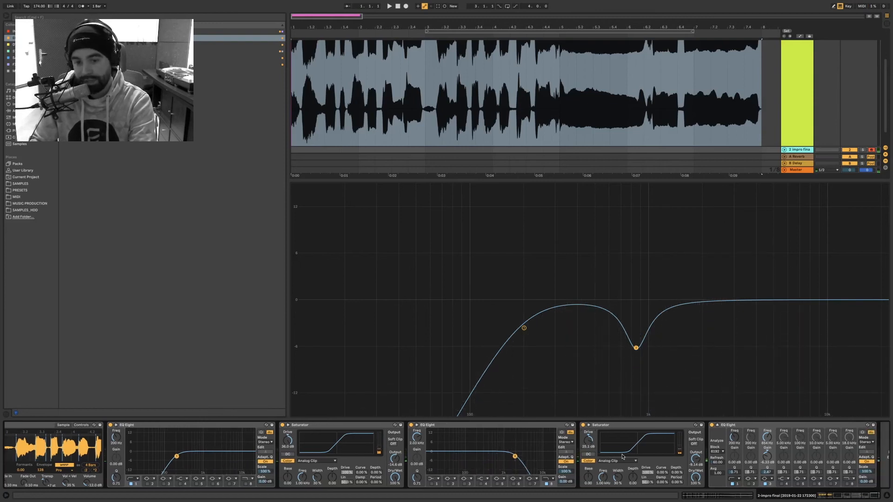
{"action": "mouse_move", "coordinate": [399, 438]}
{"action": "left_mouse_down"}
{"action": "mouse_move", "coordinate": [400, 448]}
{"action": "mouse_move", "coordinate": [399, 422]}
{"action": "mouse_move", "coordinate": [400, 436]}
{"action": "left_mouse_up"}
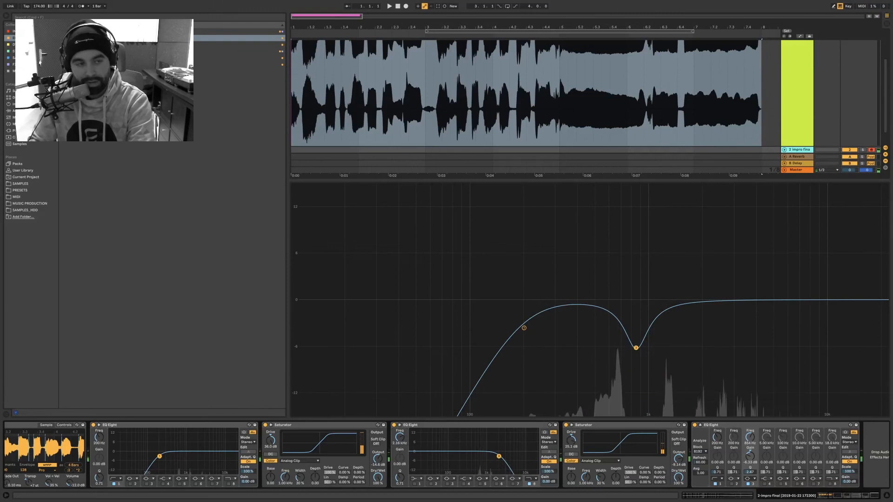
- Add a Reverb after the third EQ Eight at the end of the chain and lower its Dry/Wet amount
{"action": "left_click", "coordinate": [18, 64]}
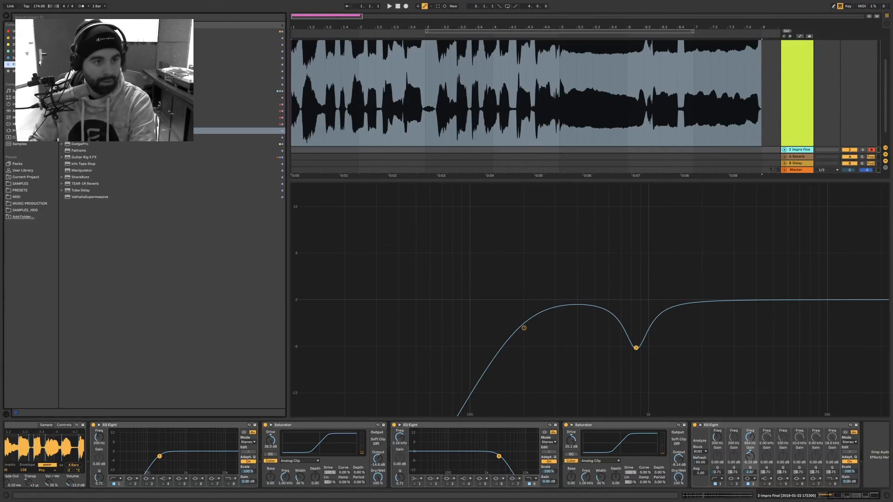
{"action": "left_click_drag", "start_coordinate": [81, 84], "coordinate": [864, 462]}
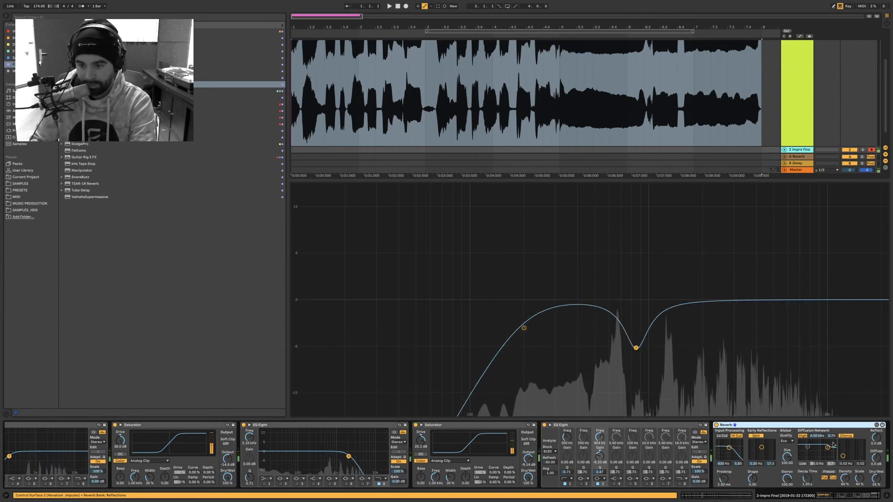
{"action": "left_click_drag", "start_coordinate": [877, 479], "coordinate": [877, 496]}
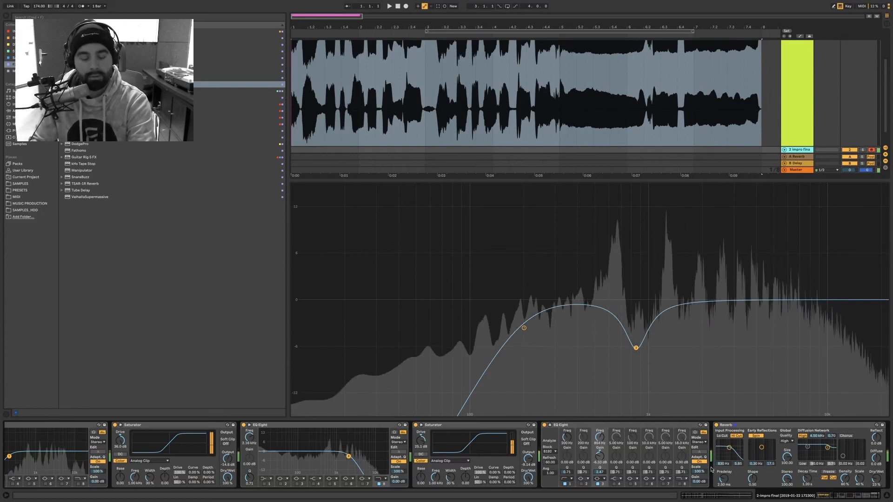
- Play the chops and review the whole device chain from Simpler through the EQ Eights and Saturators to the Reverb
{"action": "scroll", "coordinate": [713, 469], "scroll_direction": "left", "scroll_amount": 3}
{"action": "scroll", "coordinate": [714, 469], "scroll_direction": "left", "scroll_amount": 3}
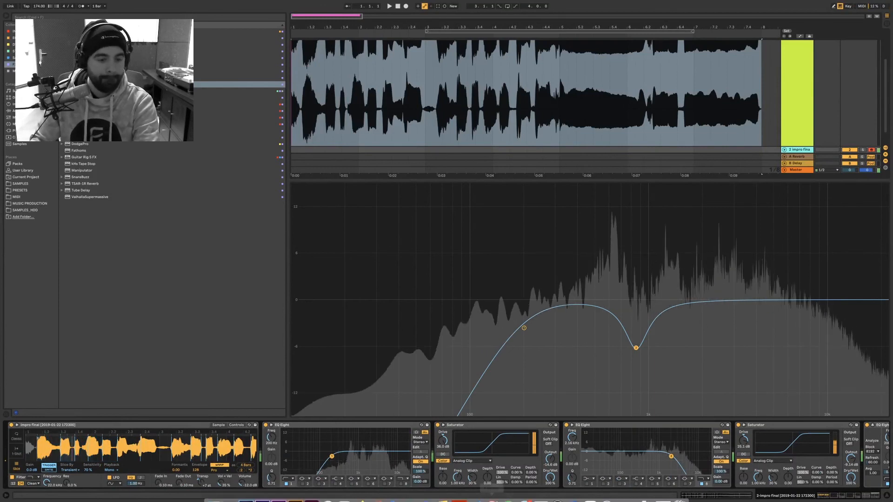
{"action": "mouse_move", "coordinate": [190, 482]}
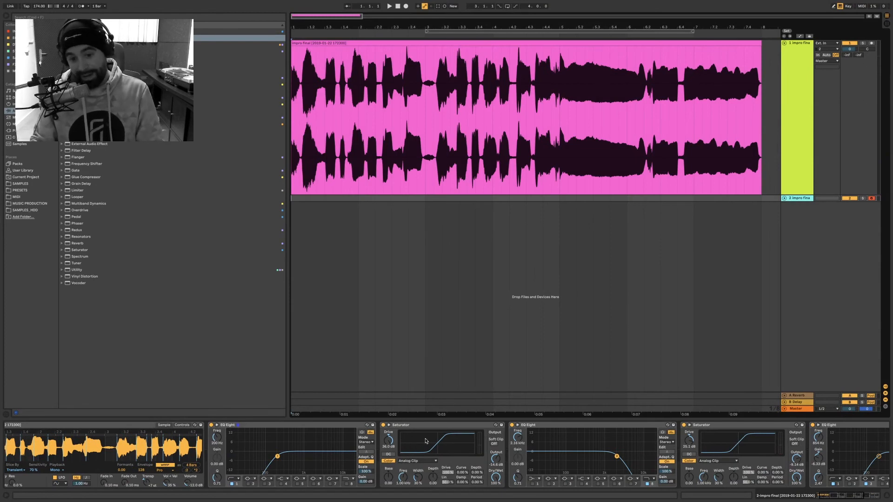
{"action": "scroll", "coordinate": [426, 441], "scroll_direction": "right", "scroll_amount": 5}
{"action": "scroll", "coordinate": [459, 442], "scroll_direction": "left", "scroll_amount": 6}
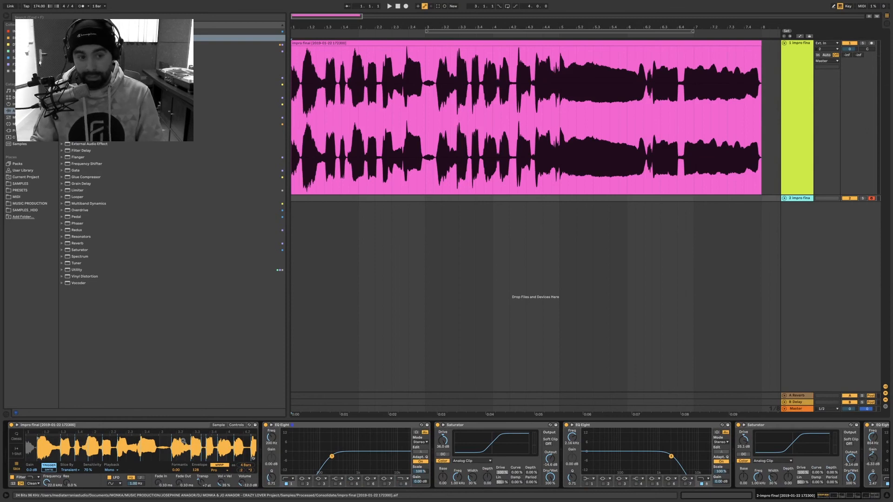
{"action": "left_click", "coordinate": [150, 425]}
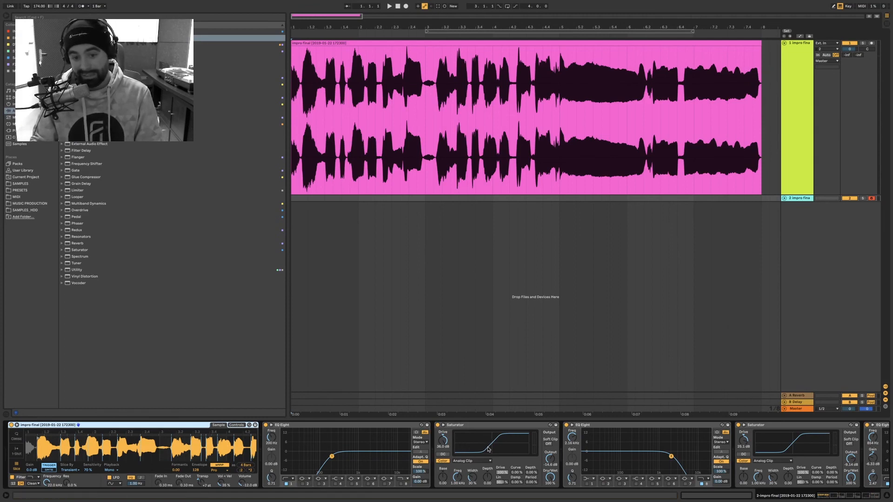
{"action": "scroll", "coordinate": [500, 447], "scroll_direction": "right", "scroll_amount": 3}
{"action": "scroll", "coordinate": [737, 462], "scroll_direction": "right", "scroll_amount": 3}
{"action": "scroll", "coordinate": [738, 462], "scroll_direction": "right", "scroll_amount": 5}
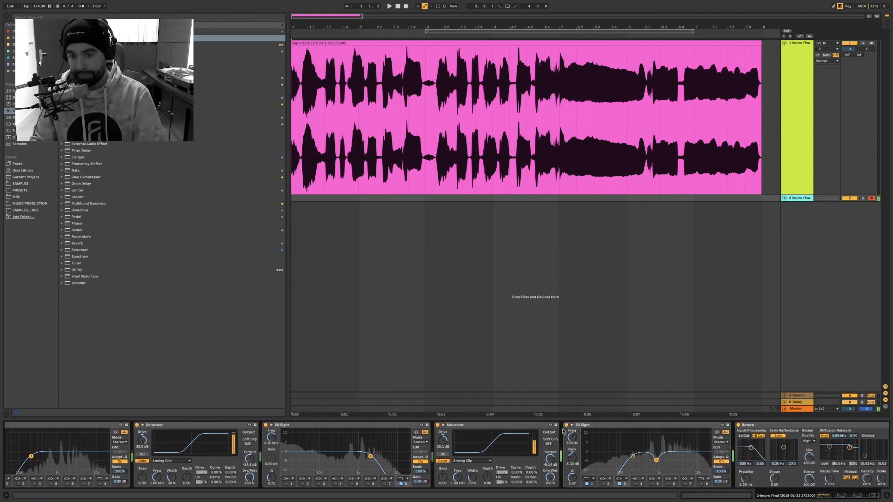
- Group all effects from the first EQ Eight through the Reverb into an Audio Effect Rack and show its chain list
{"action": "scroll", "coordinate": [464, 441], "scroll_direction": "left", "scroll_amount": 10}
{"action": "scroll", "coordinate": [300, 427], "scroll_direction": "right", "scroll_amount": 10}
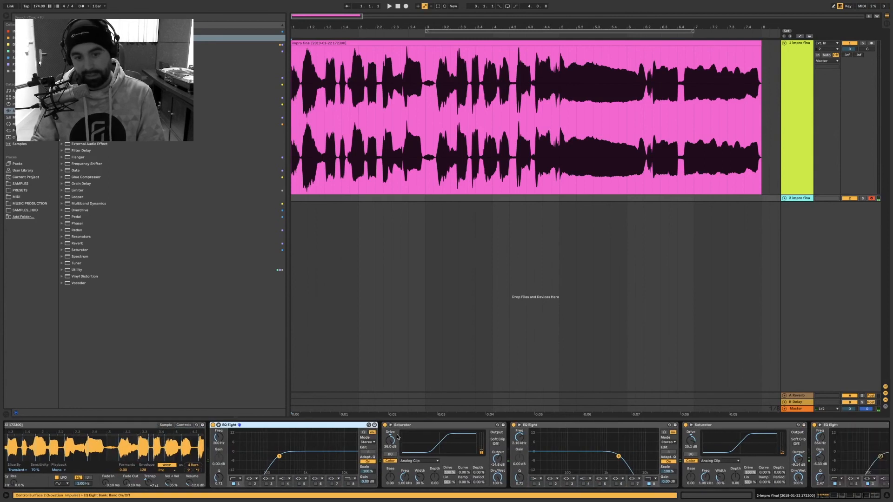
{"action": "left_click", "coordinate": [710, 425], "text": "shift"}
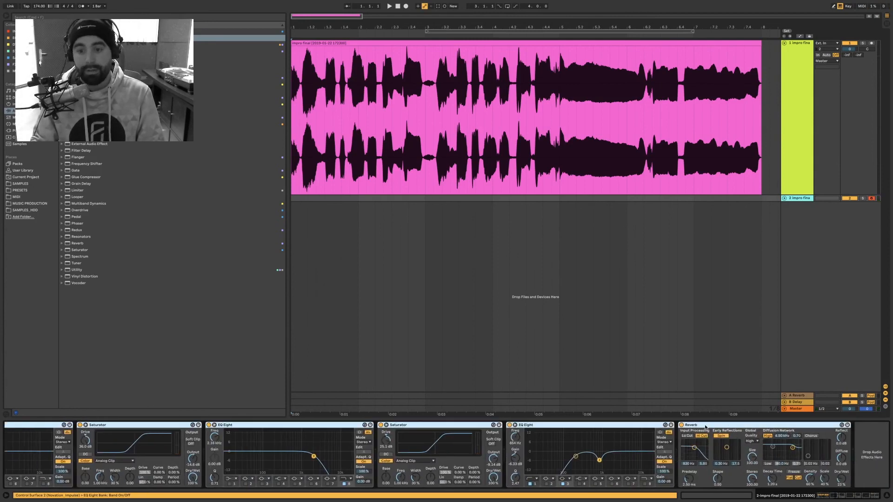
{"action": "right_click", "coordinate": [706, 427]}
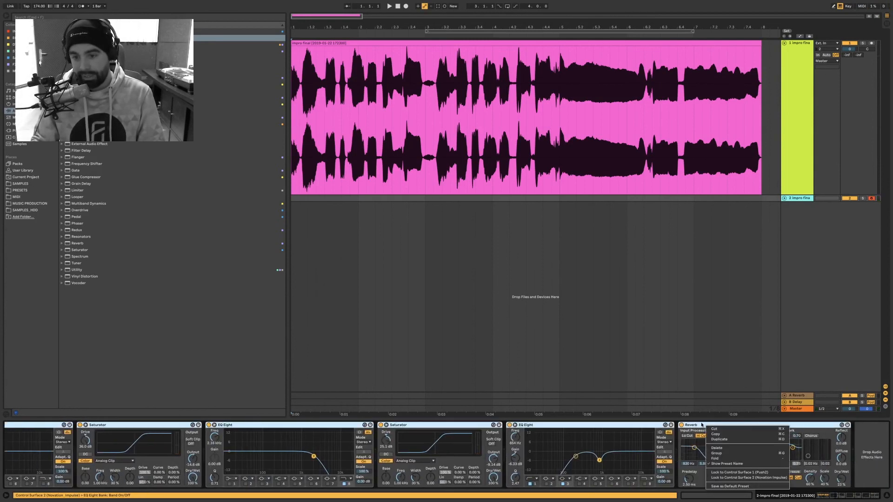
{"action": "left_click", "coordinate": [723, 454]}
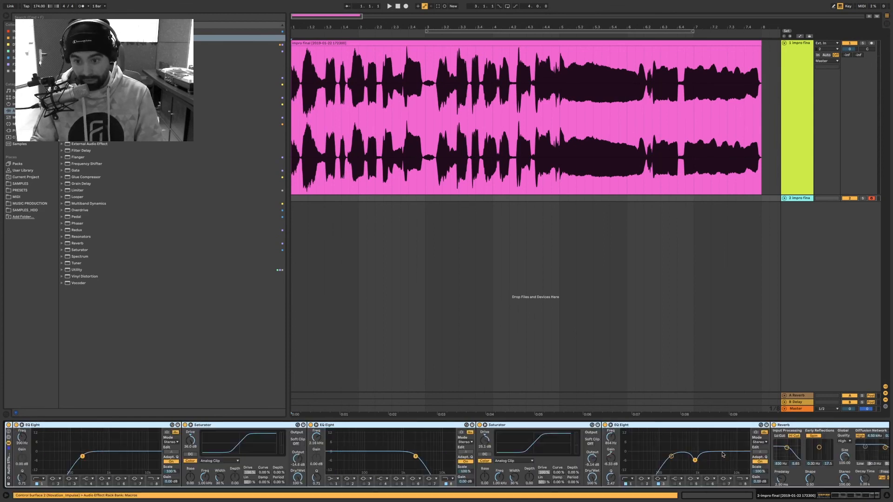
{"action": "scroll", "coordinate": [95, 442], "scroll_direction": "left", "scroll_amount": 3}
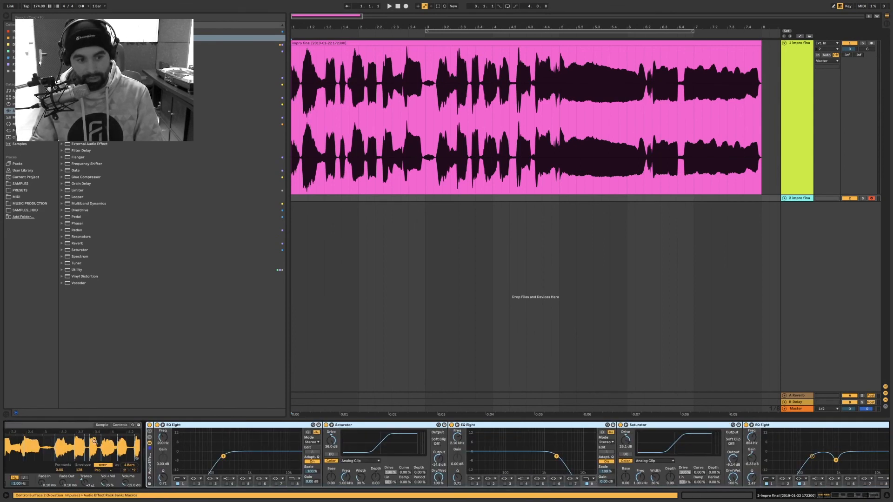
{"action": "left_click", "coordinate": [149, 441]}
- Rename the Audio Effect Rack "vocal chops 1" and save it as a preset in the User Library
{"action": "right_click", "coordinate": [172, 427]}
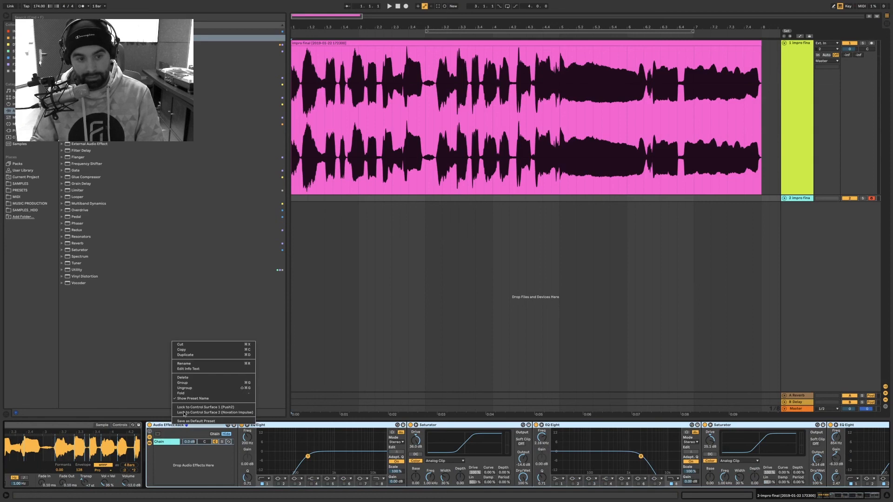
{"action": "left_click", "coordinate": [199, 381]}
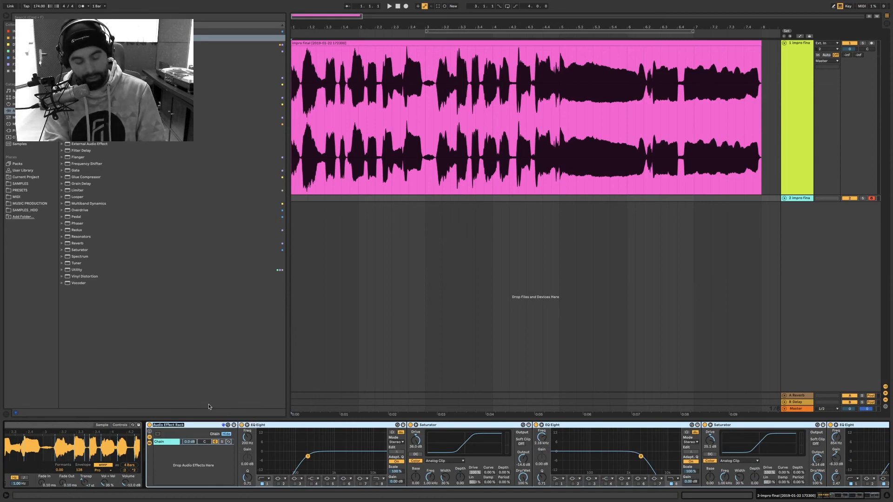
{"action": "type", "text": "vocal chops 1"}
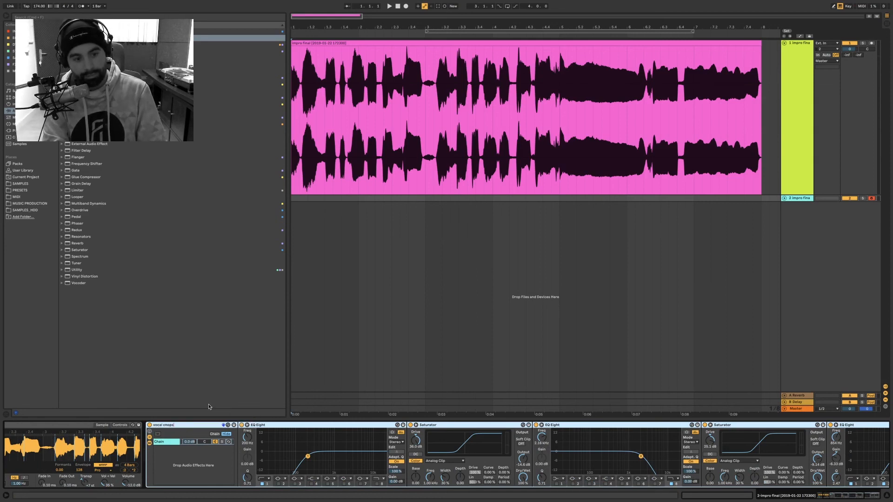
{"action": "left_click", "coordinate": [234, 426]}
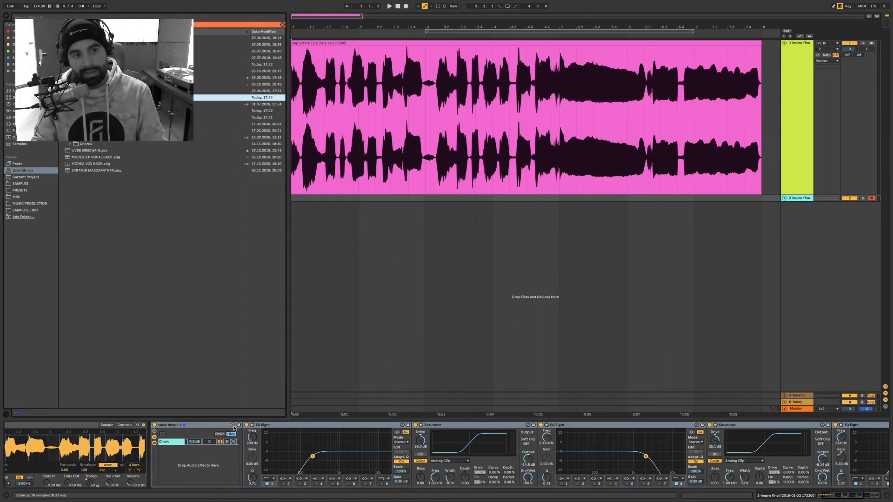
{"action": "left_click", "coordinate": [233, 426]}
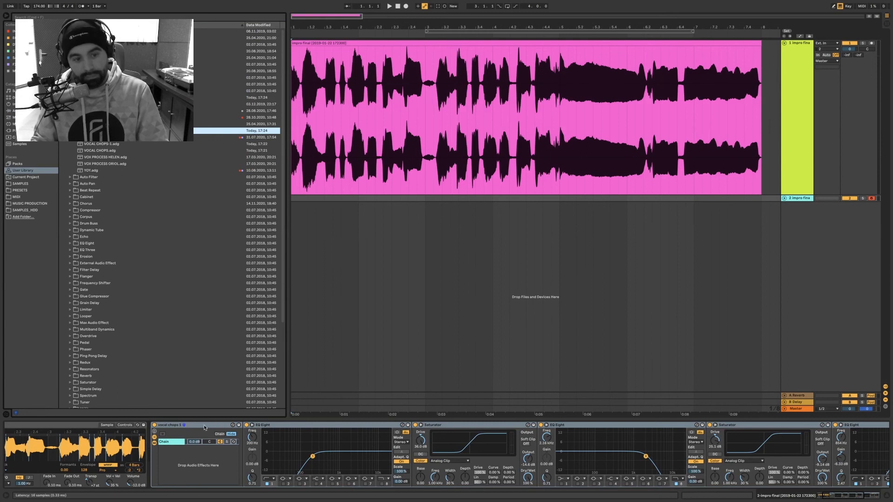
{"action": "left_click", "coordinate": [183, 426]}
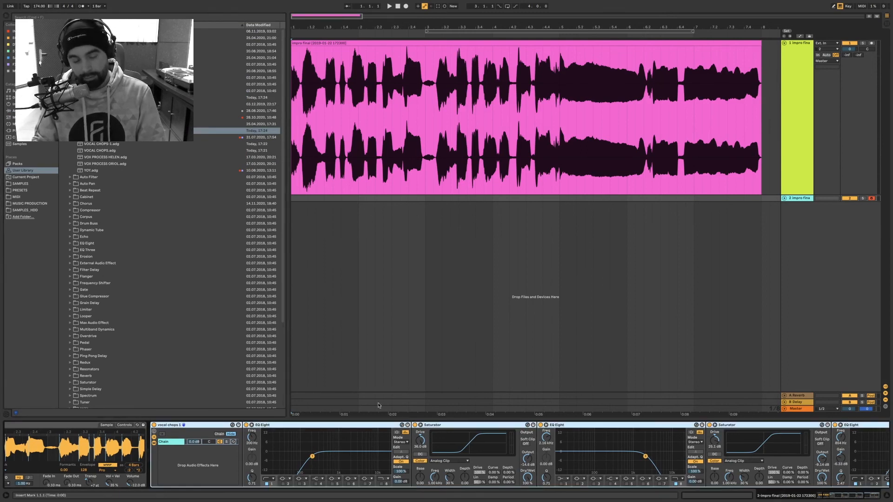